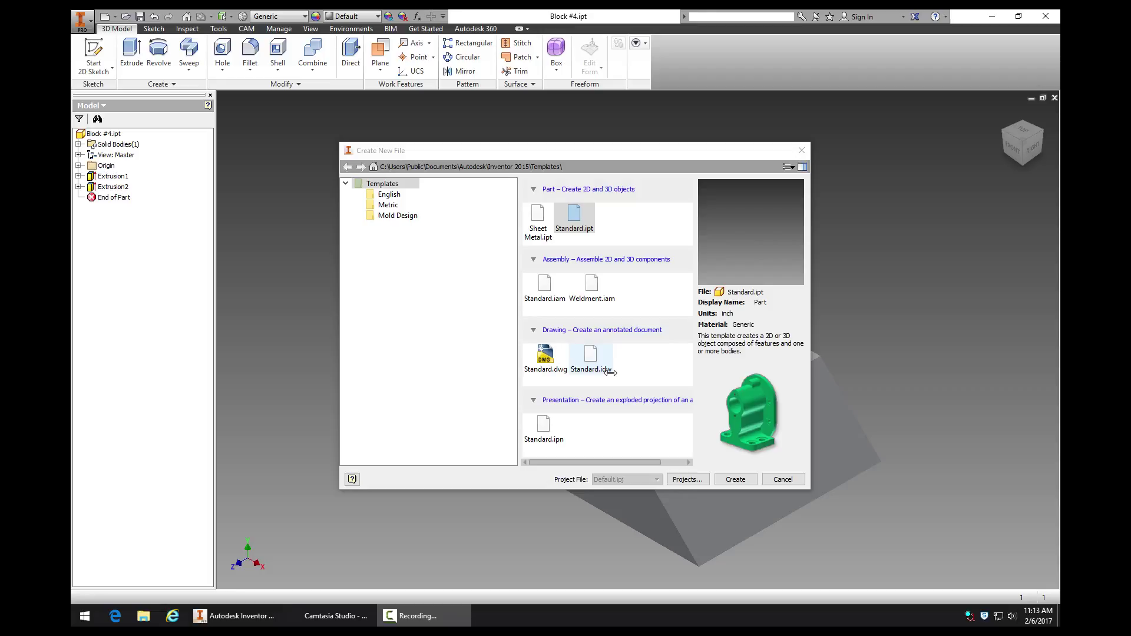
Choose a Standard template in the Create New File dialog
{"action": "left_click", "coordinate": [591, 230]}
Create Drawing1 from Standard.idw and change Sheet:1 to size A (8.5 × 11)
{"action": "double_click", "coordinate": [590, 354]}
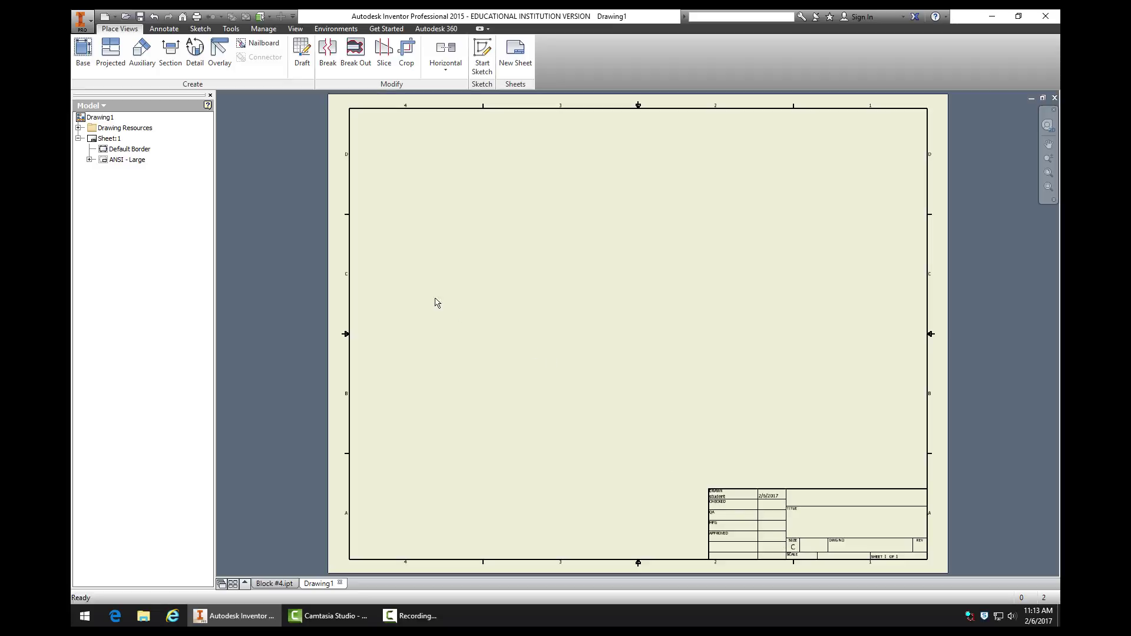
{"action": "left_click", "coordinate": [89, 160]}
{"action": "right_click", "coordinate": [97, 140]}
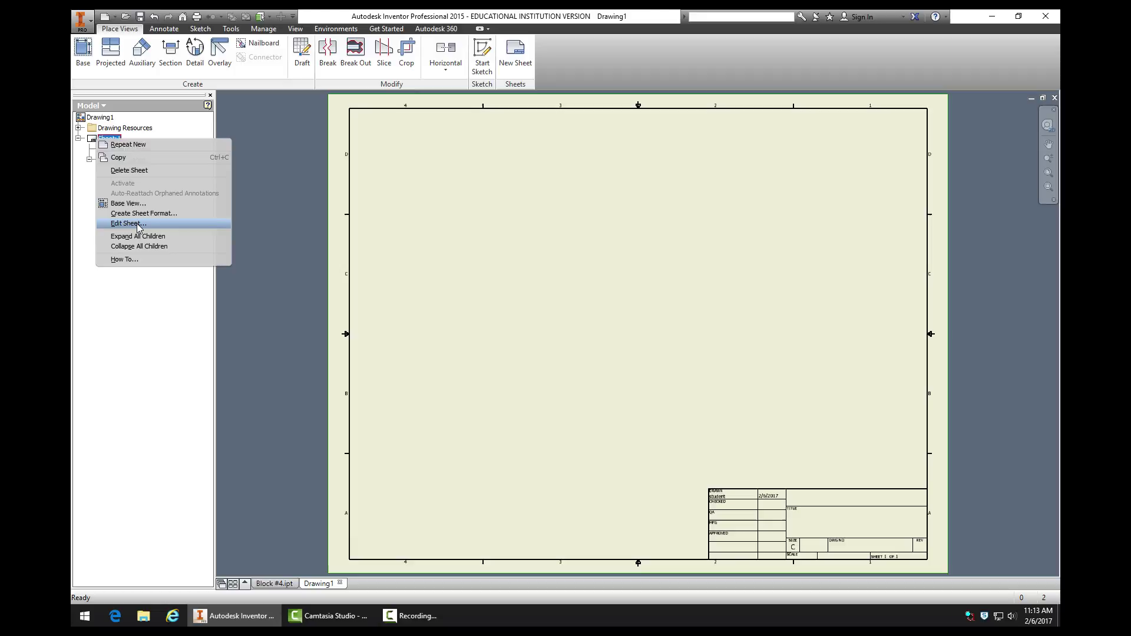
{"action": "left_click", "coordinate": [151, 318]}
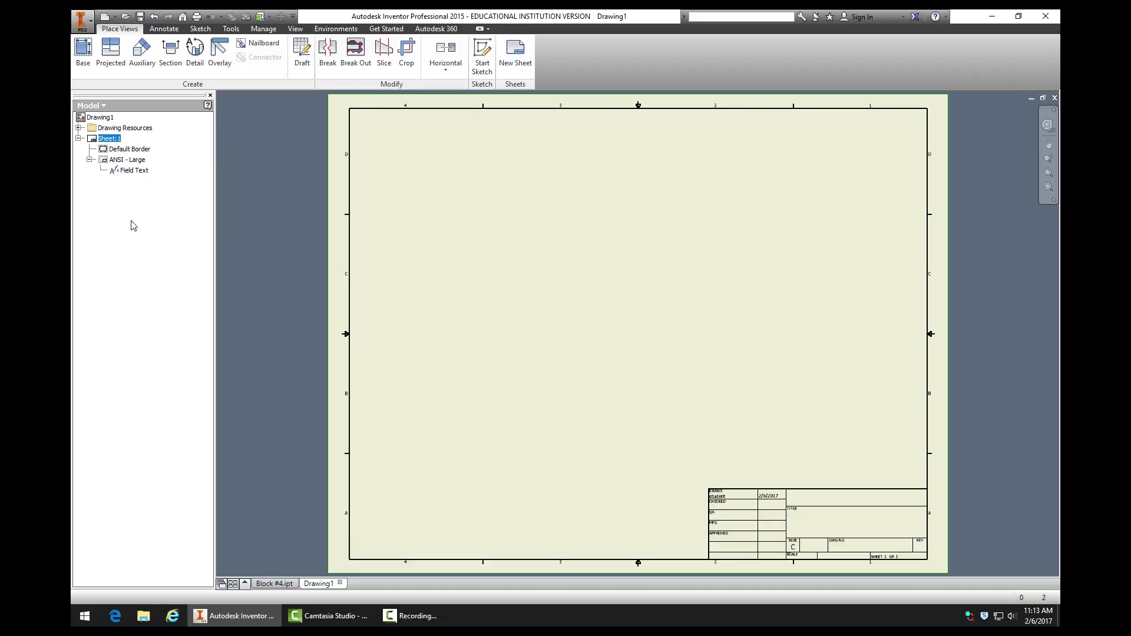
{"action": "right_click", "coordinate": [108, 142]}
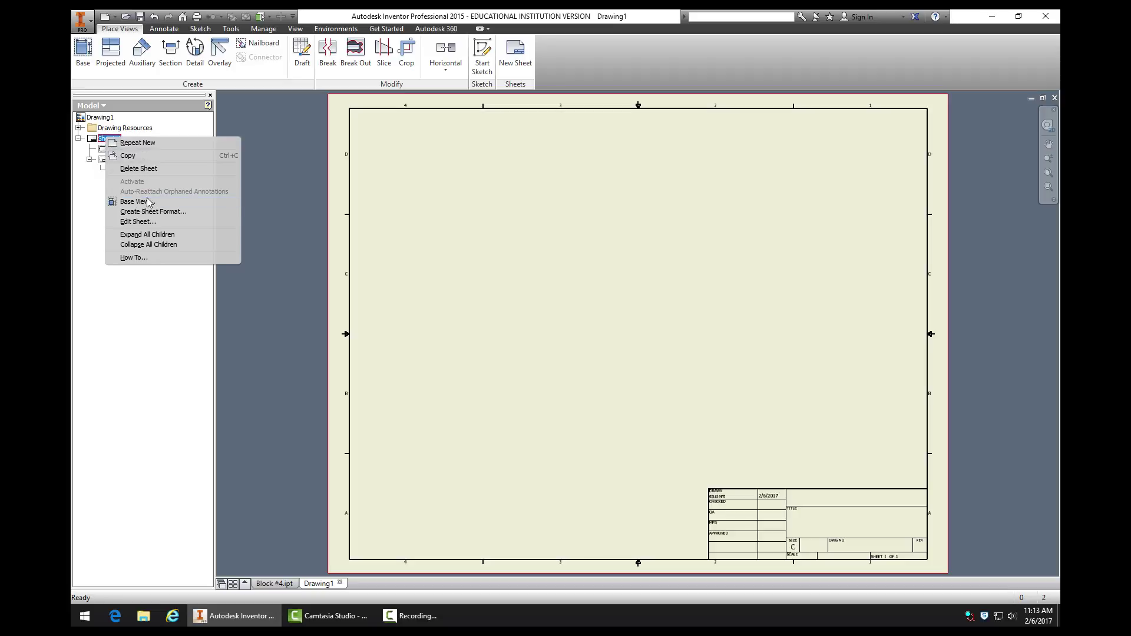
{"action": "left_click", "coordinate": [152, 221]}
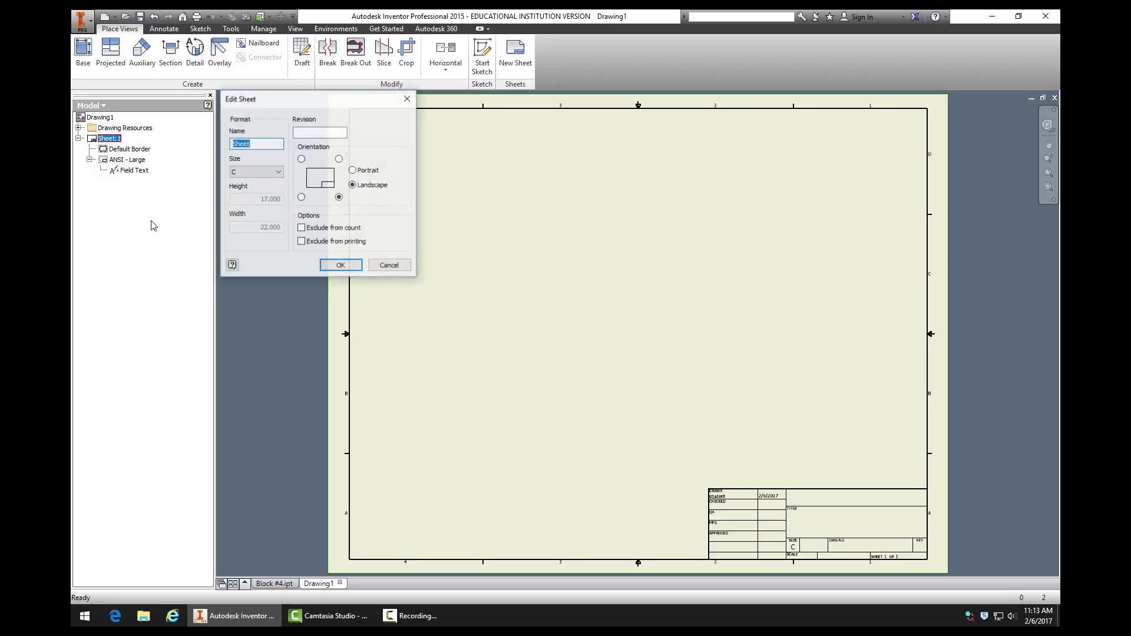
{"action": "left_click", "coordinate": [278, 172]}
{"action": "left_click", "coordinate": [266, 184]}
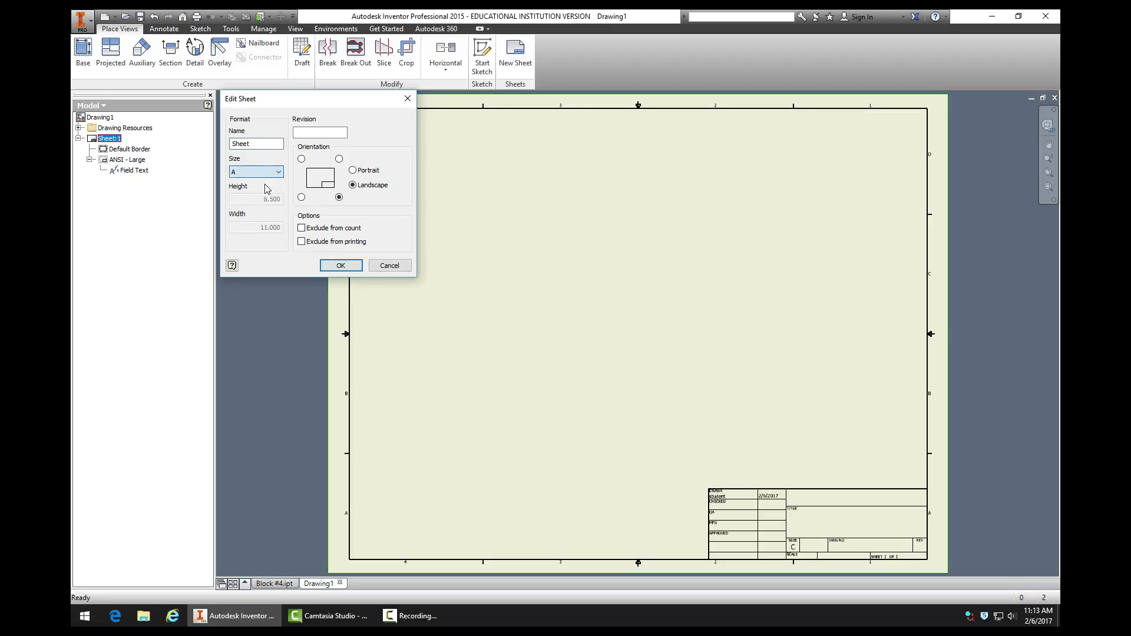
{"action": "left_click", "coordinate": [341, 265]}
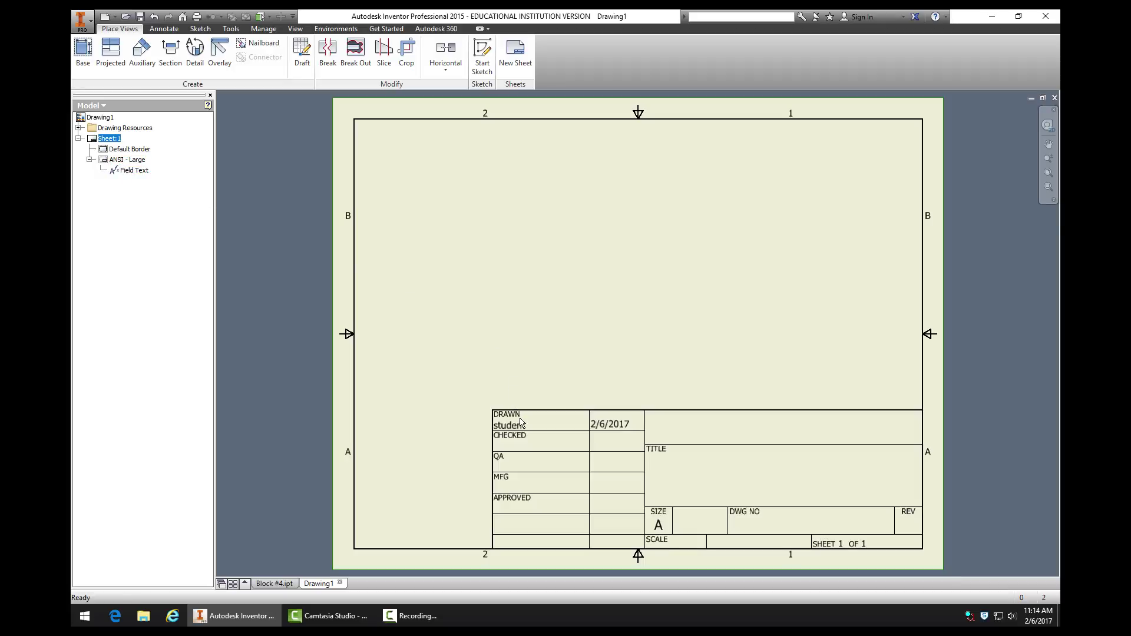
Delete the ANSI - Large title block from Sheet:1
{"action": "left_click", "coordinate": [124, 160]}
{"action": "right_click", "coordinate": [118, 160]}
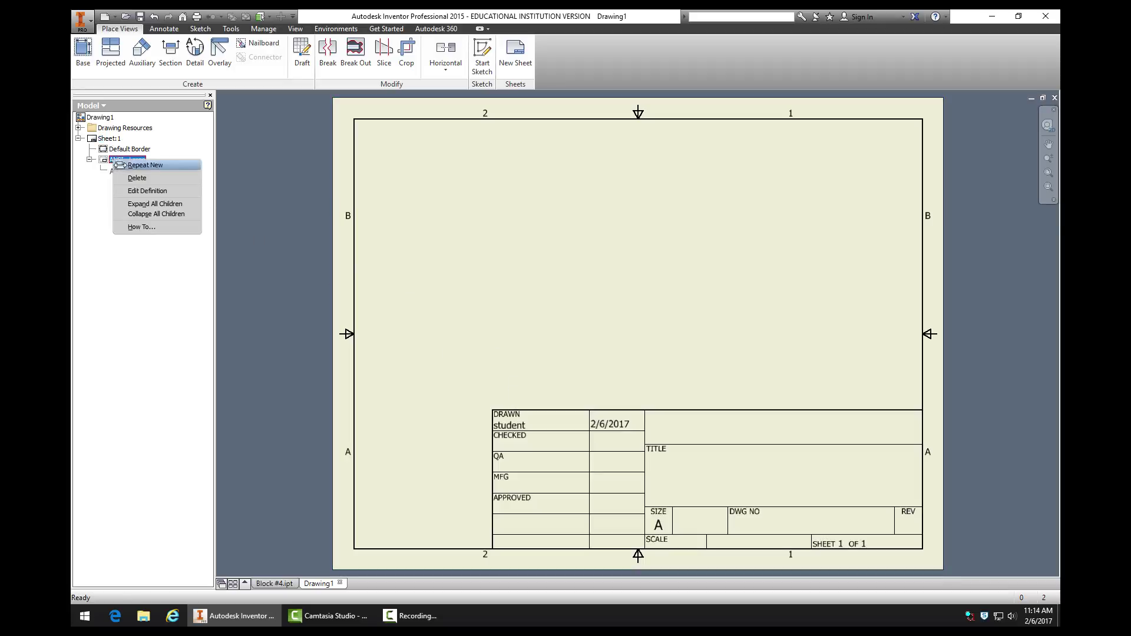
{"action": "left_click", "coordinate": [136, 178]}
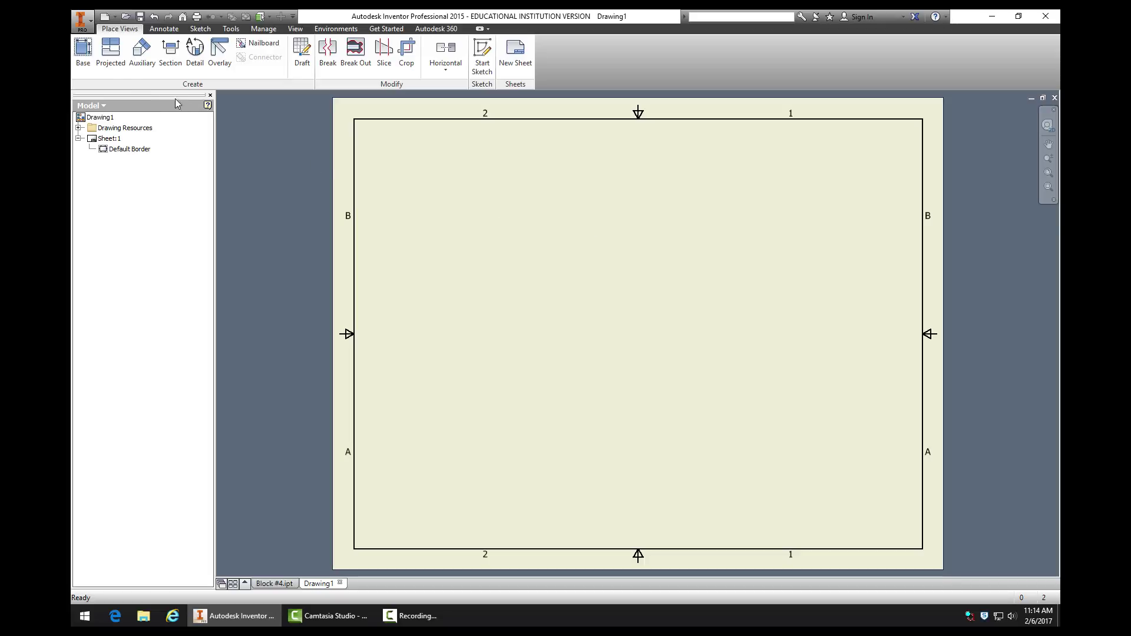
Start a base view of Block #4.ipt from the Desktop at scale .75
{"action": "left_click", "coordinate": [85, 54]}
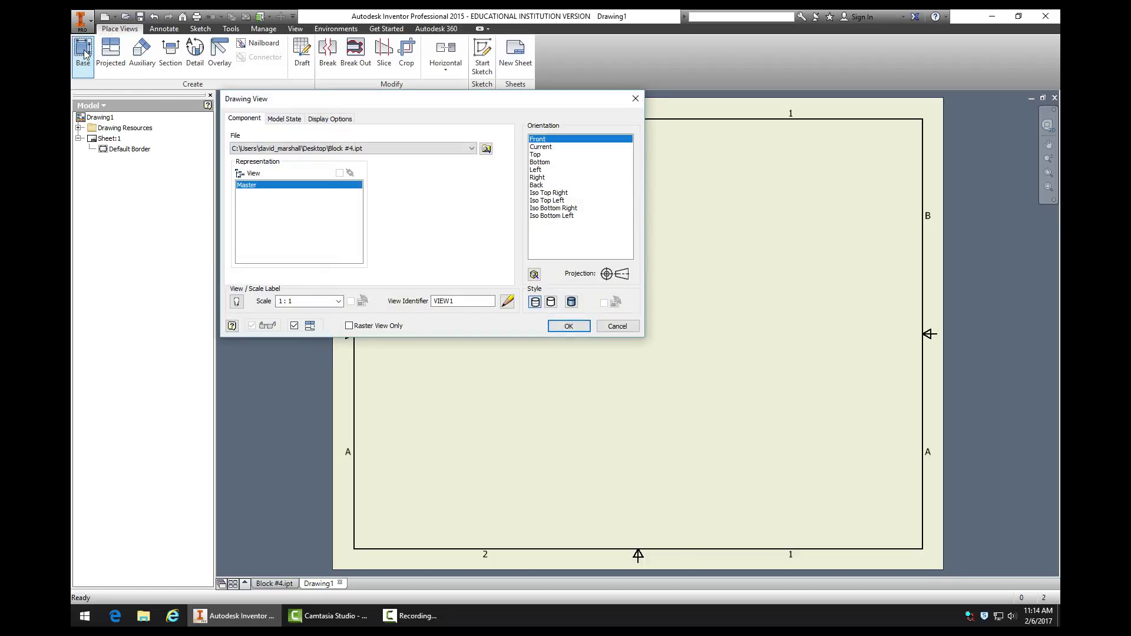
{"action": "left_click", "coordinate": [486, 149]}
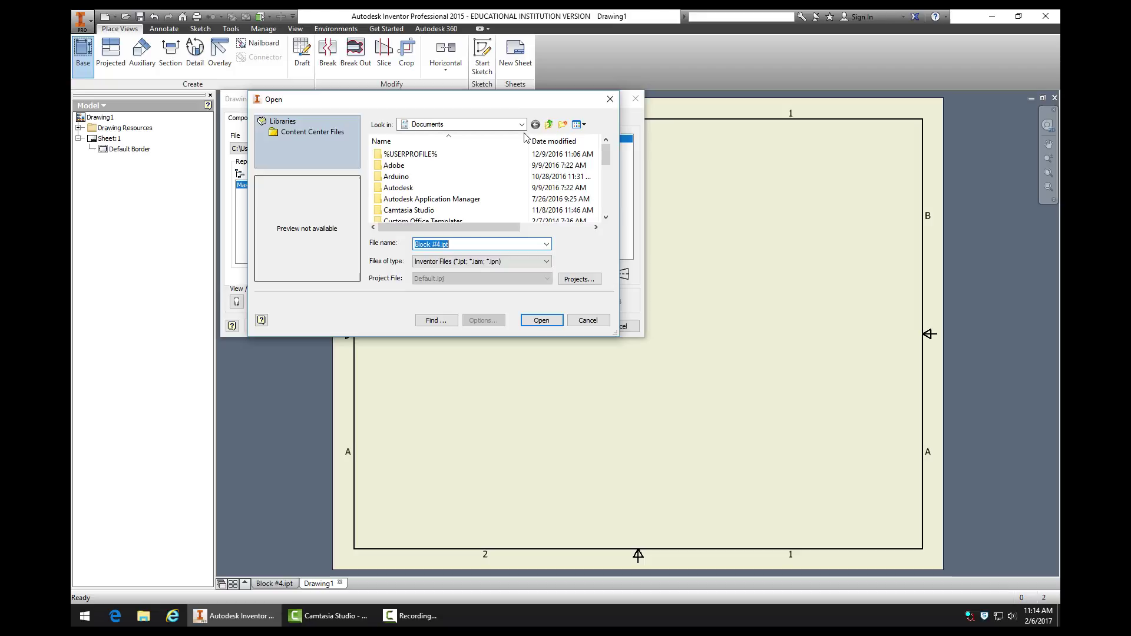
{"action": "left_click", "coordinate": [501, 128]}
{"action": "left_click", "coordinate": [503, 129]}
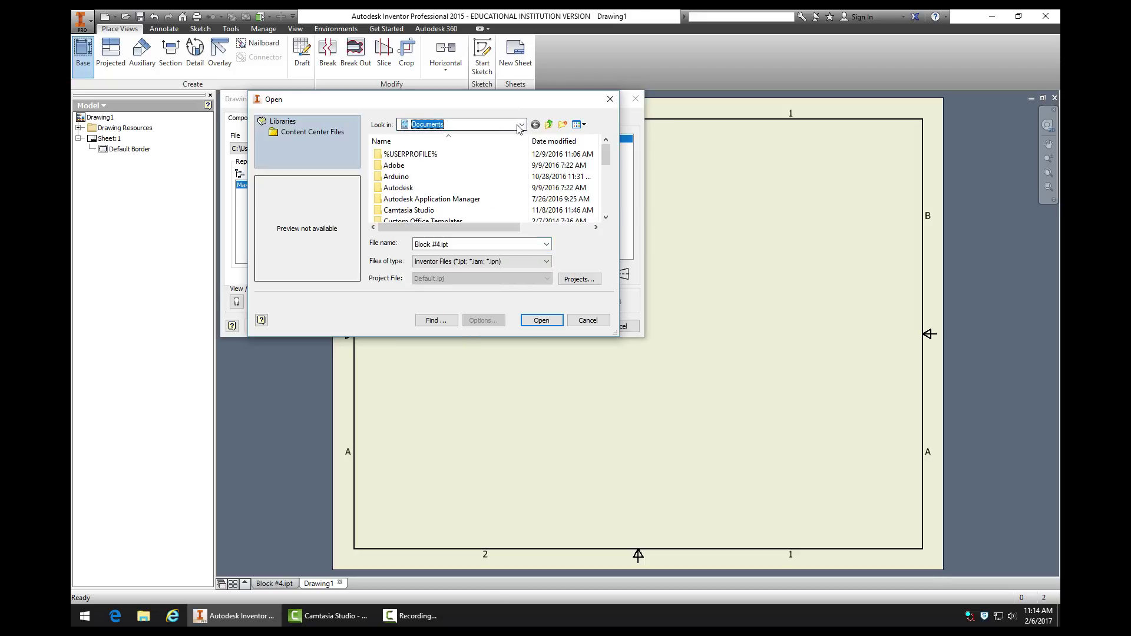
{"action": "left_click", "coordinate": [522, 125]}
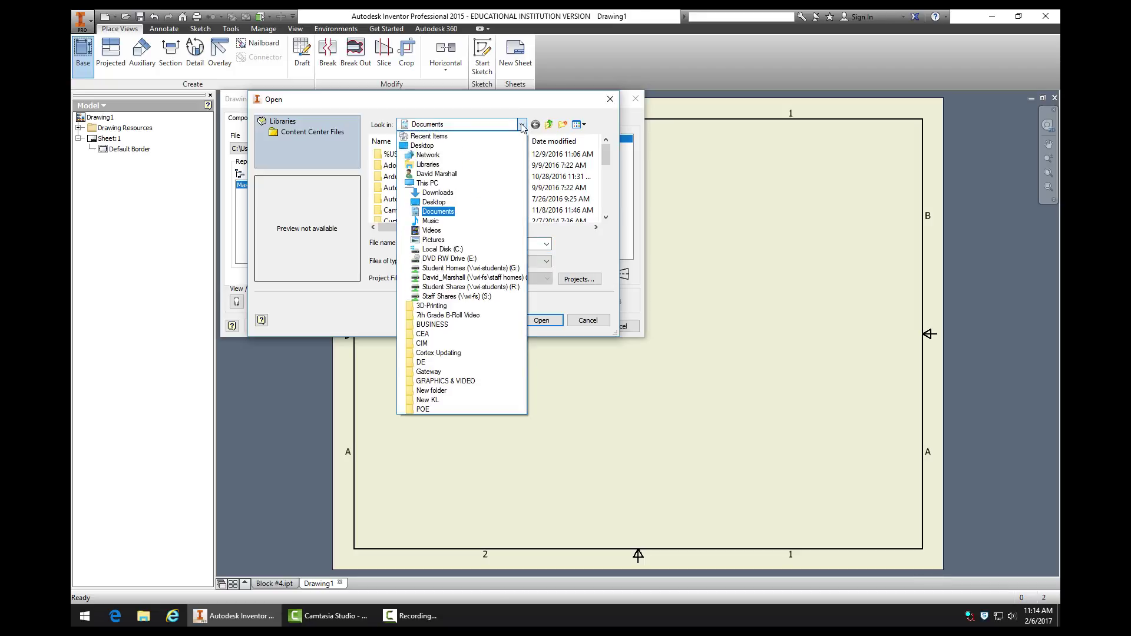
{"action": "left_click", "coordinate": [429, 150]}
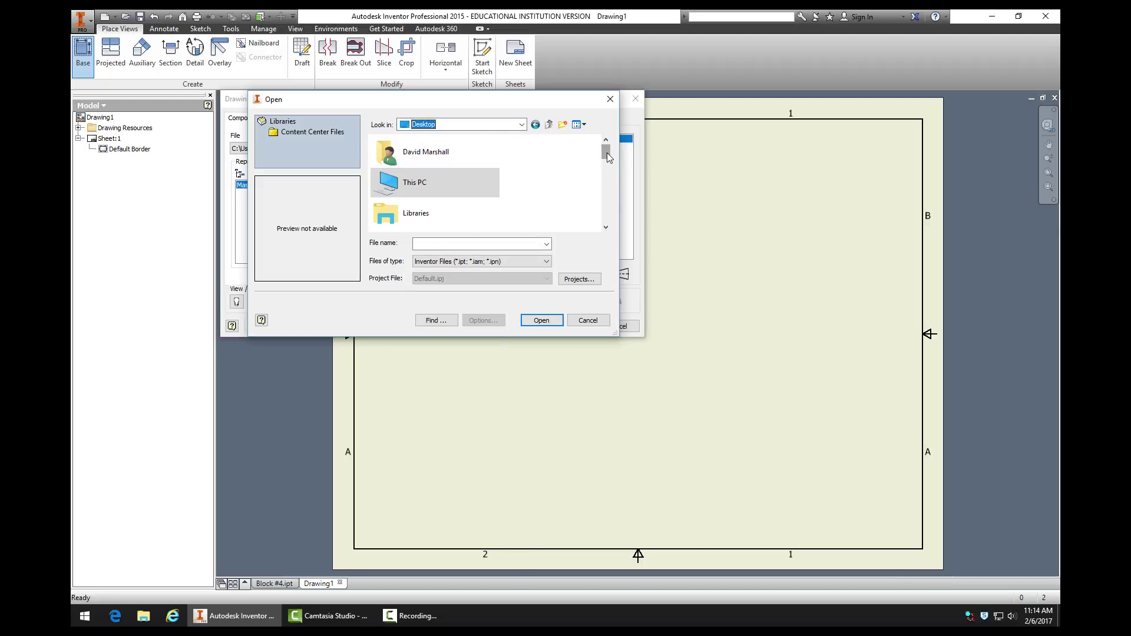
{"action": "left_click_drag", "start_coordinate": [607, 158], "coordinate": [607, 221]}
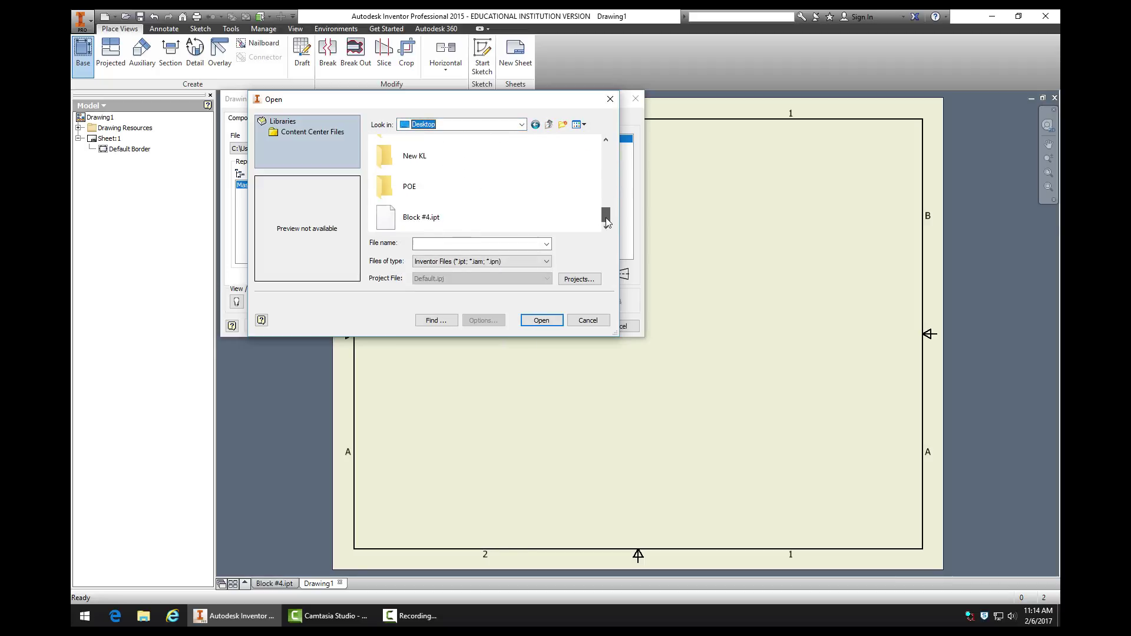
{"action": "left_click", "coordinate": [434, 215]}
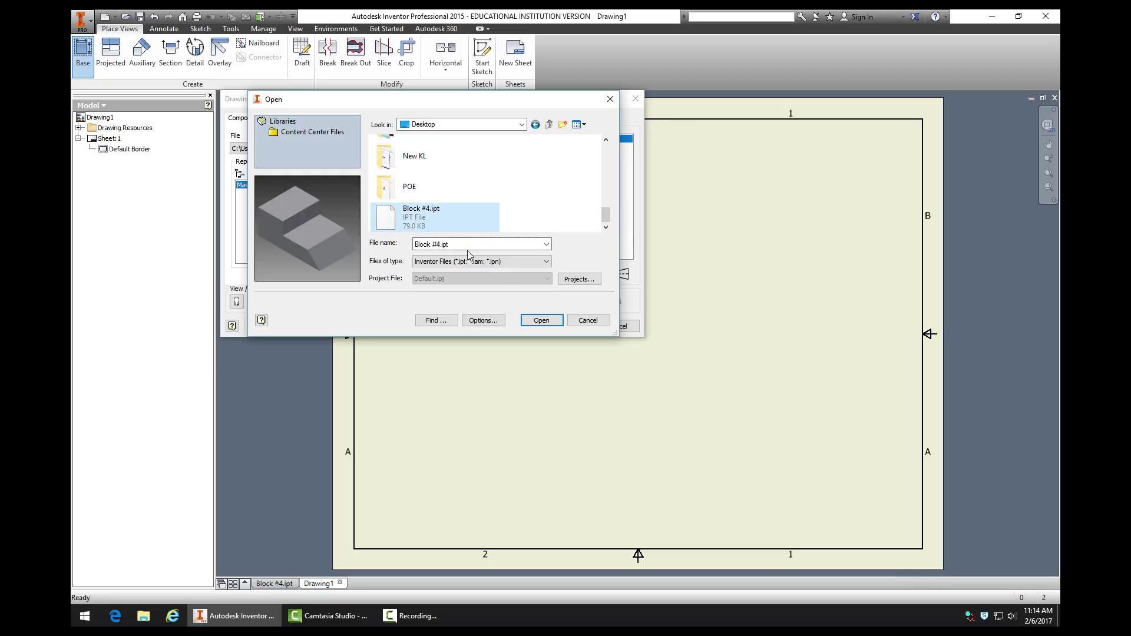
{"action": "left_click", "coordinate": [541, 321]}
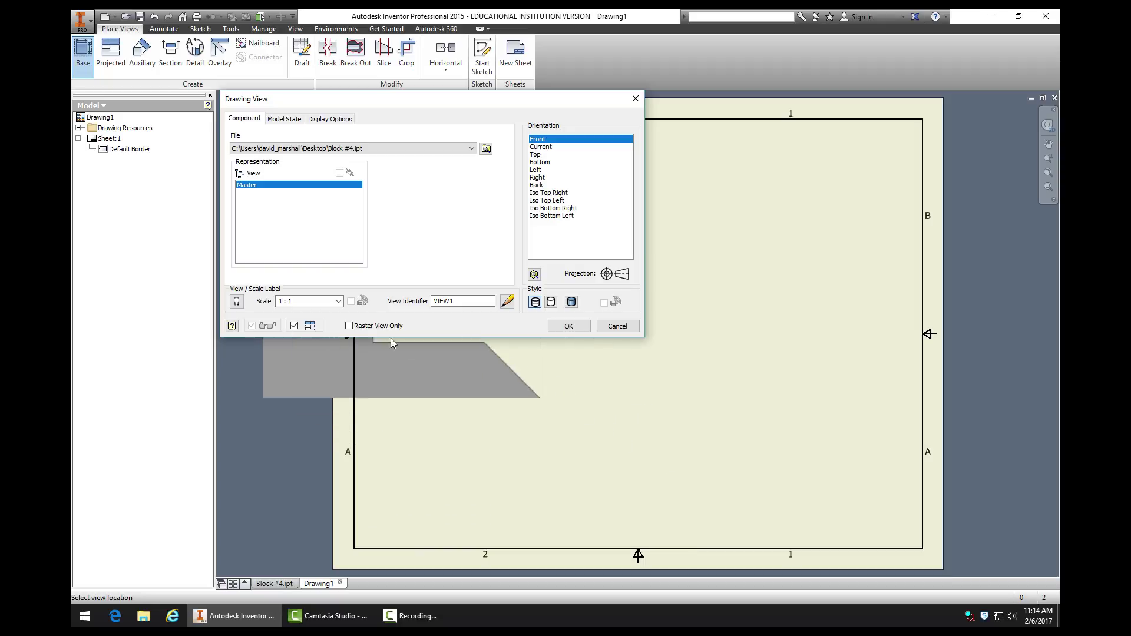
{"action": "left_click_drag", "start_coordinate": [318, 301], "coordinate": [236, 302]}
{"action": "type", "text": ".75"}
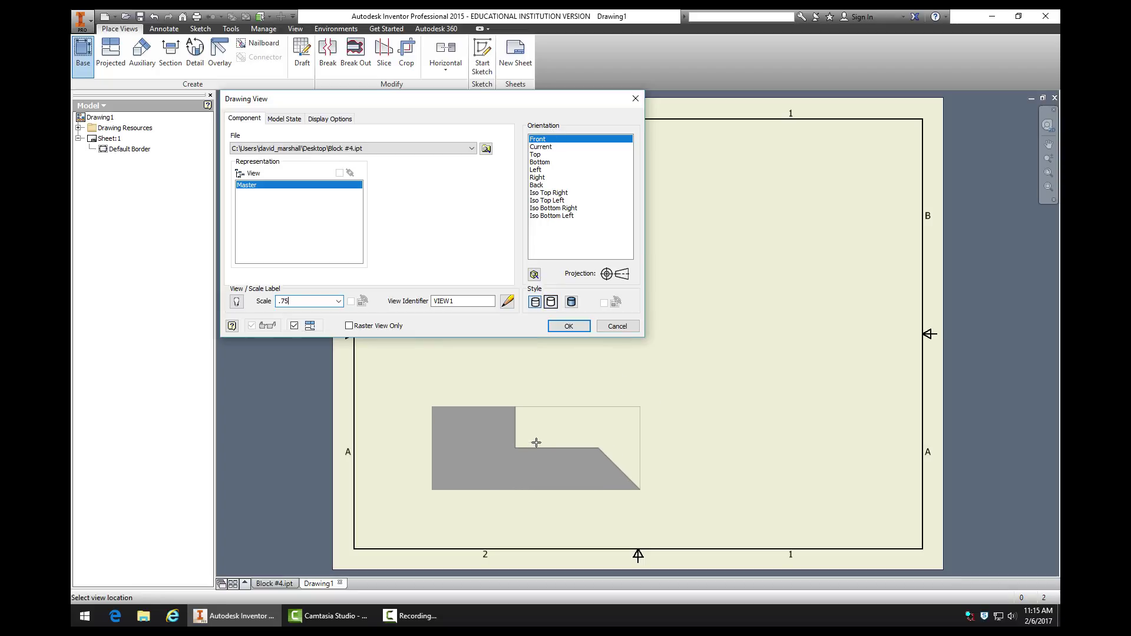
Orient the base view as a custom view looking straight at the block's stepped front face
{"action": "left_click", "coordinate": [534, 275]}
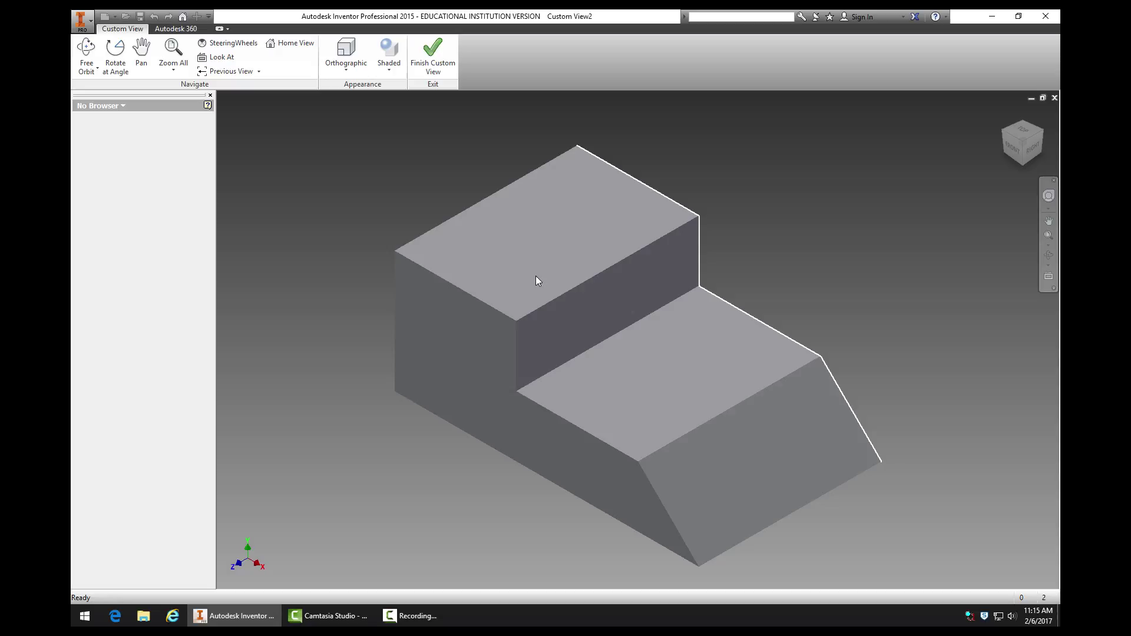
{"action": "left_click", "coordinate": [479, 333]}
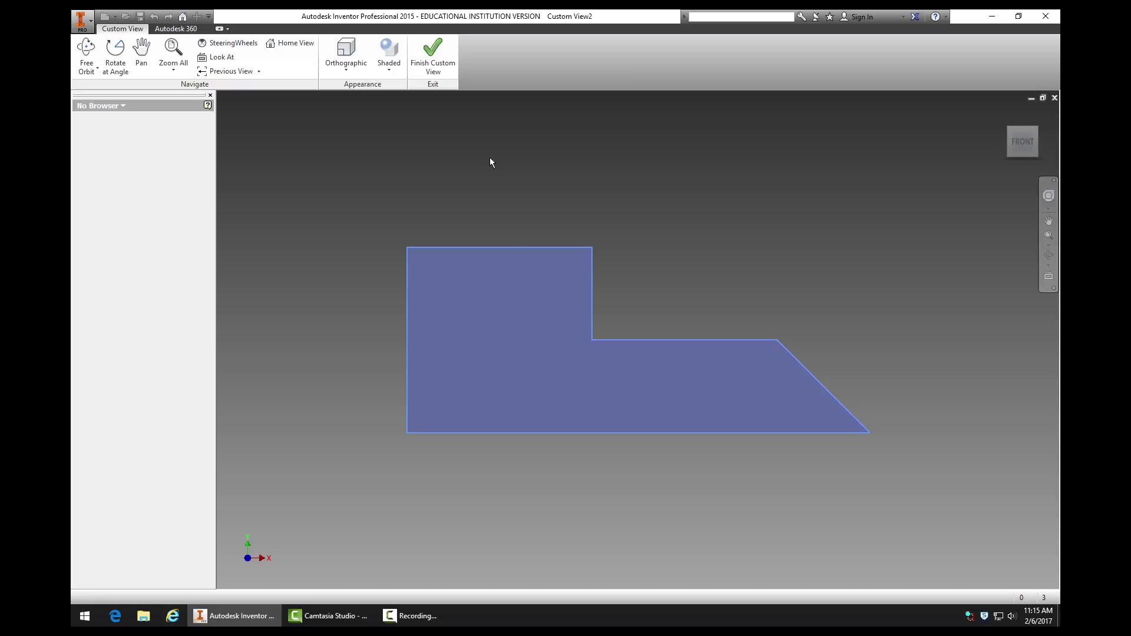
{"action": "left_click", "coordinate": [436, 57]}
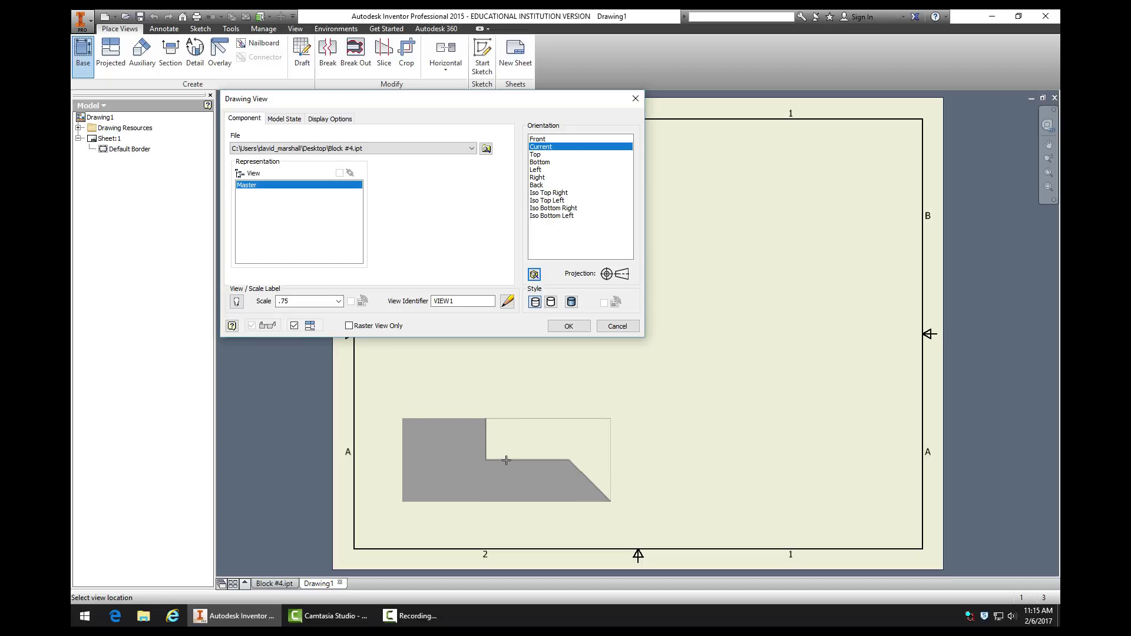
Place the front base view, then project top, right-side and isometric views from it
{"action": "left_click", "coordinate": [506, 460]}
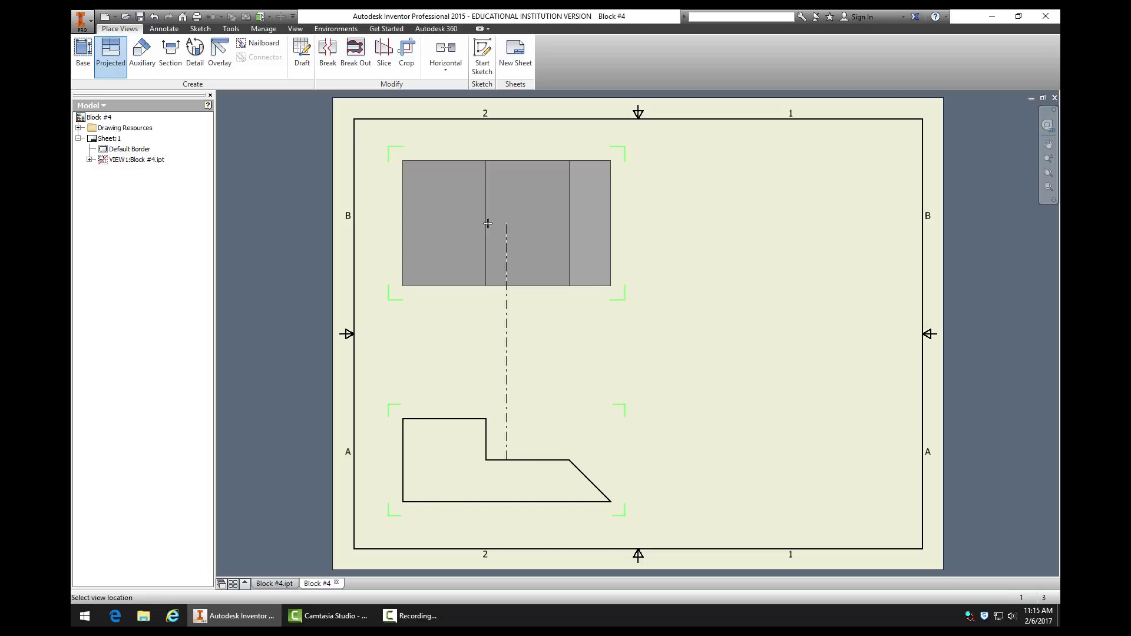
{"action": "left_click", "coordinate": [488, 224]}
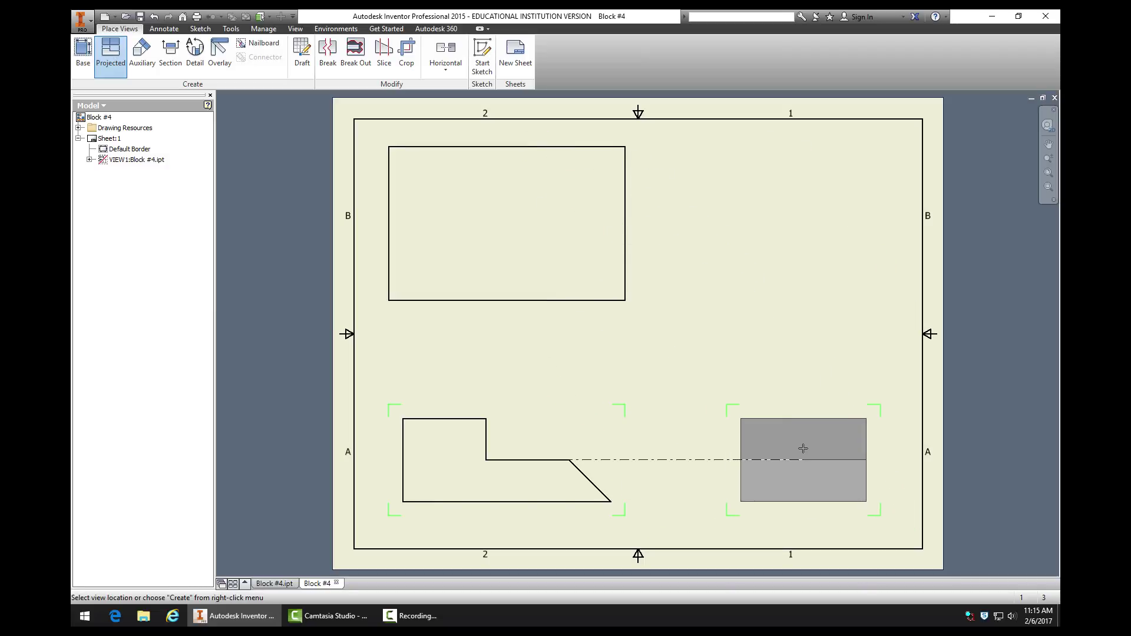
{"action": "left_click", "coordinate": [803, 448]}
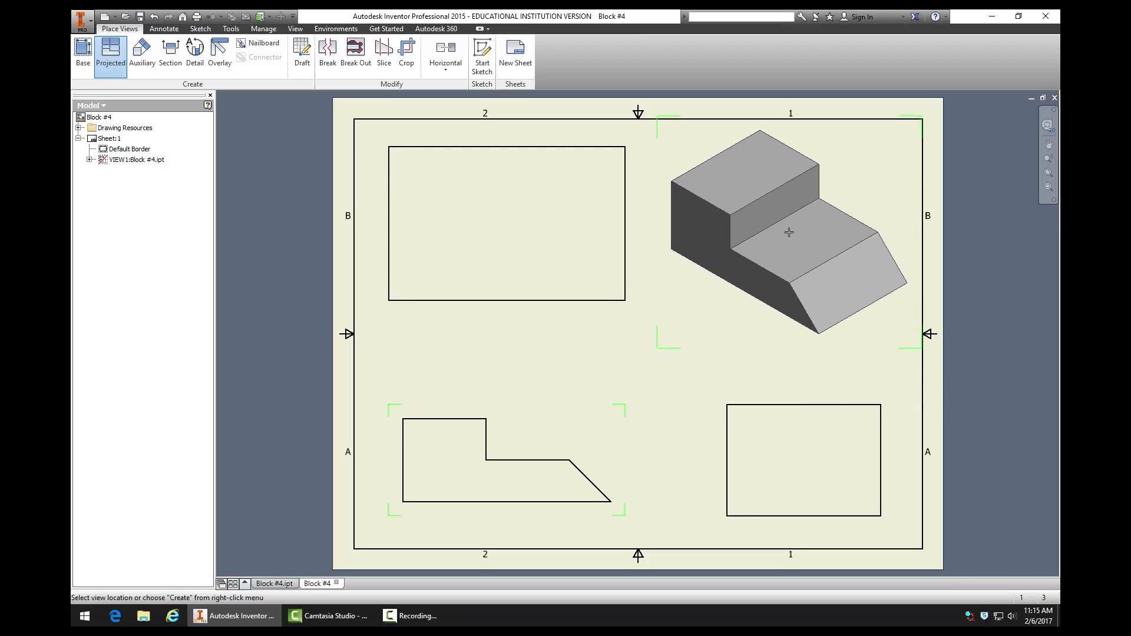
{"action": "left_click", "coordinate": [789, 232]}
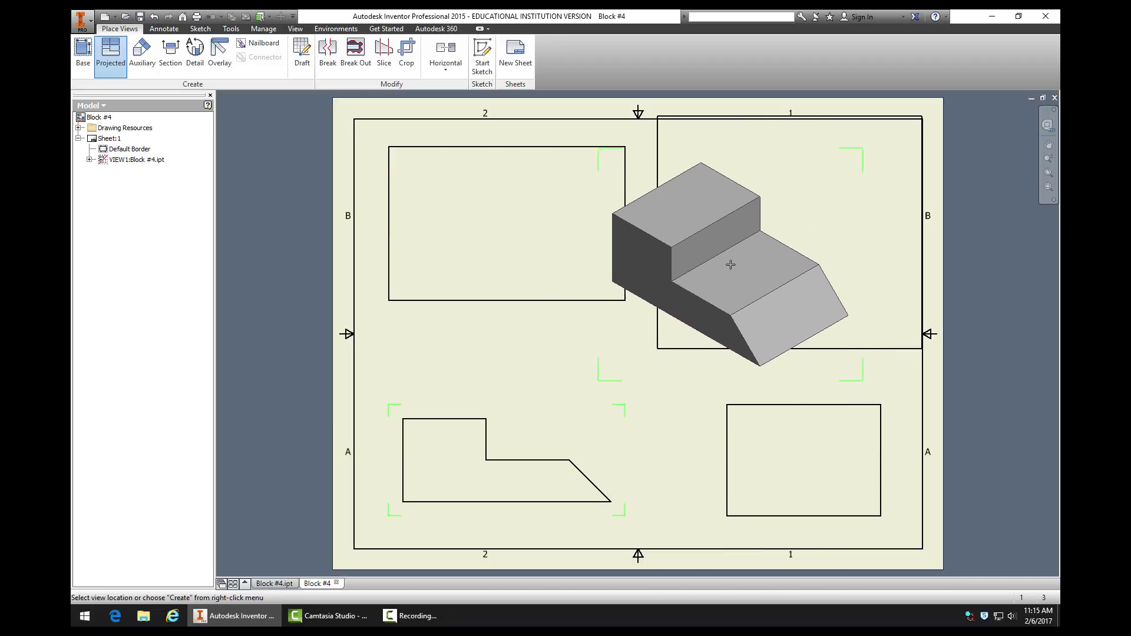
{"action": "right_click", "coordinate": [738, 258]}
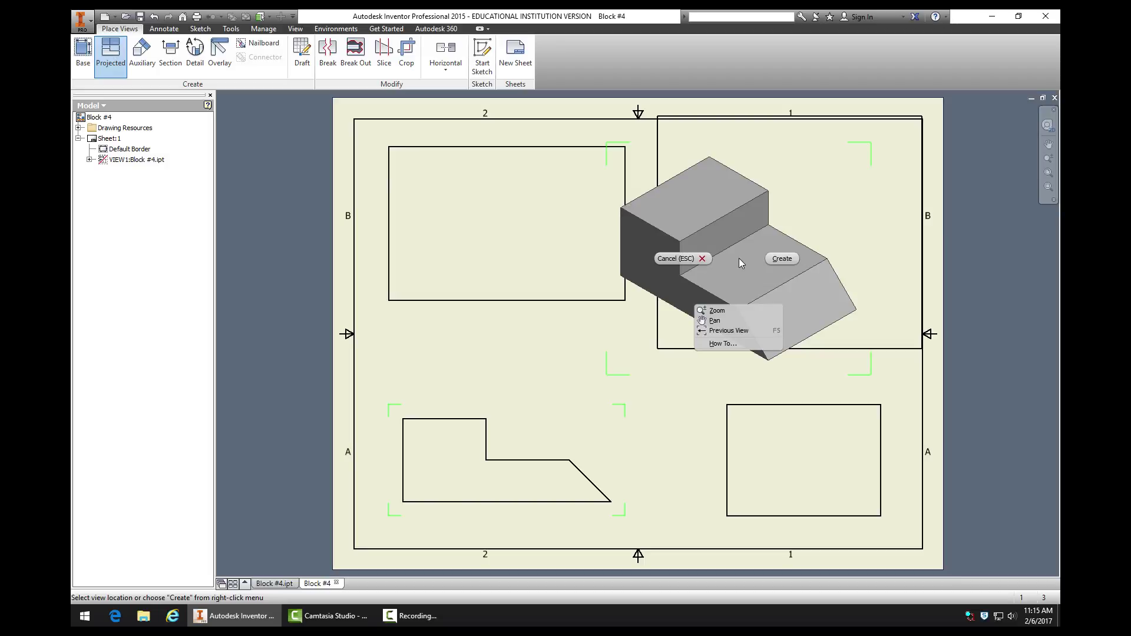
{"action": "left_click", "coordinate": [779, 256]}
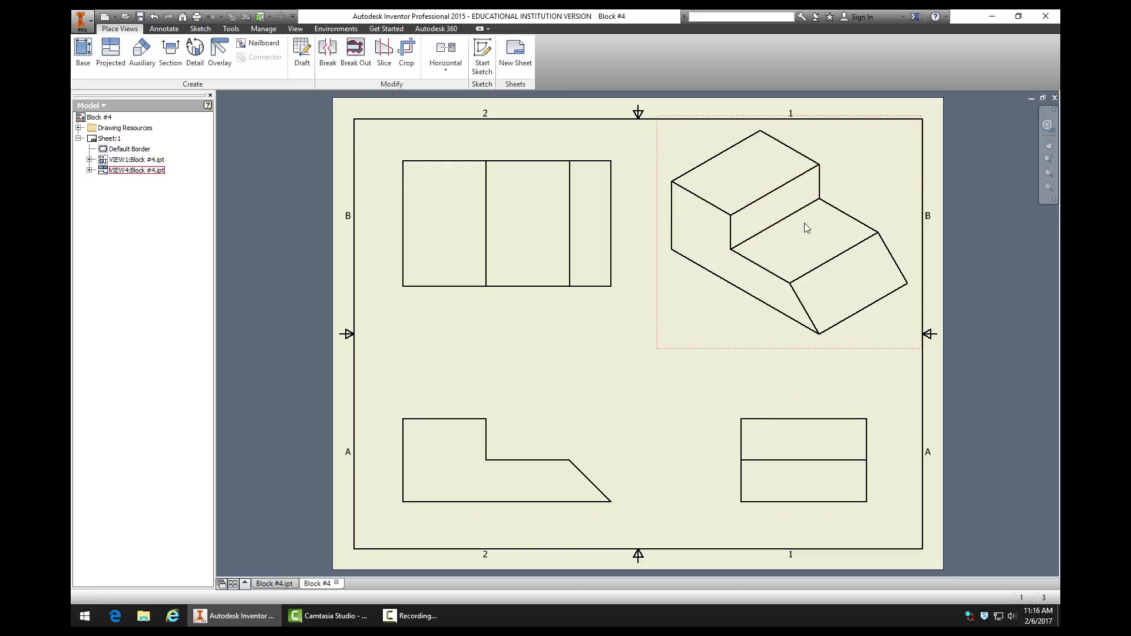
Change the isometric view's style to Shaded
{"action": "right_click", "coordinate": [733, 340]}
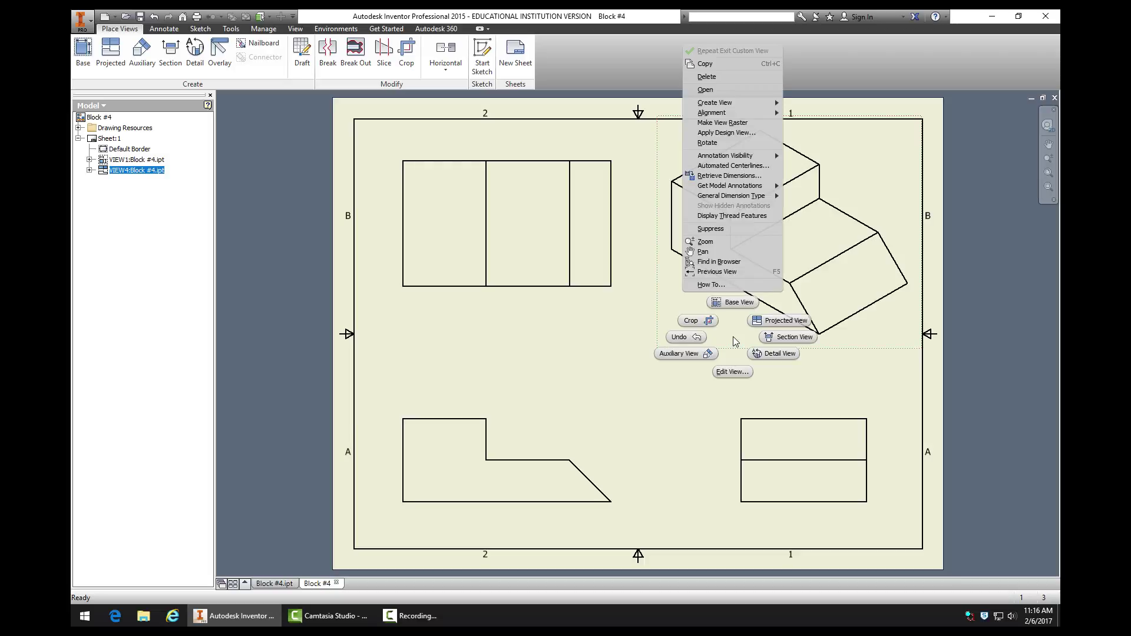
{"action": "left_click", "coordinate": [733, 372]}
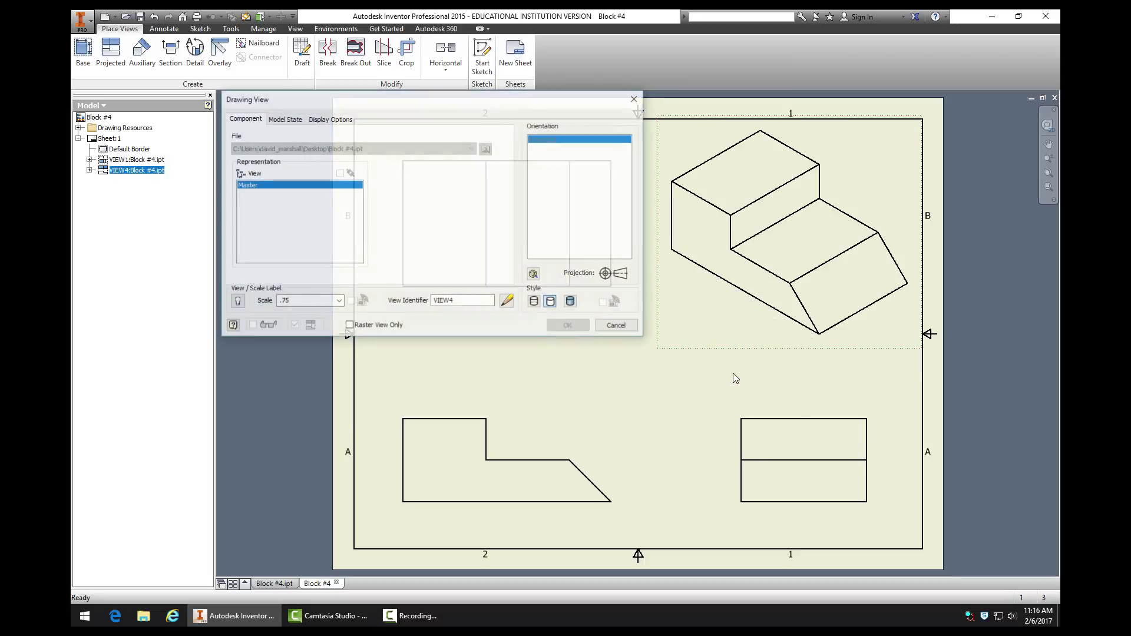
{"action": "left_click", "coordinate": [571, 303]}
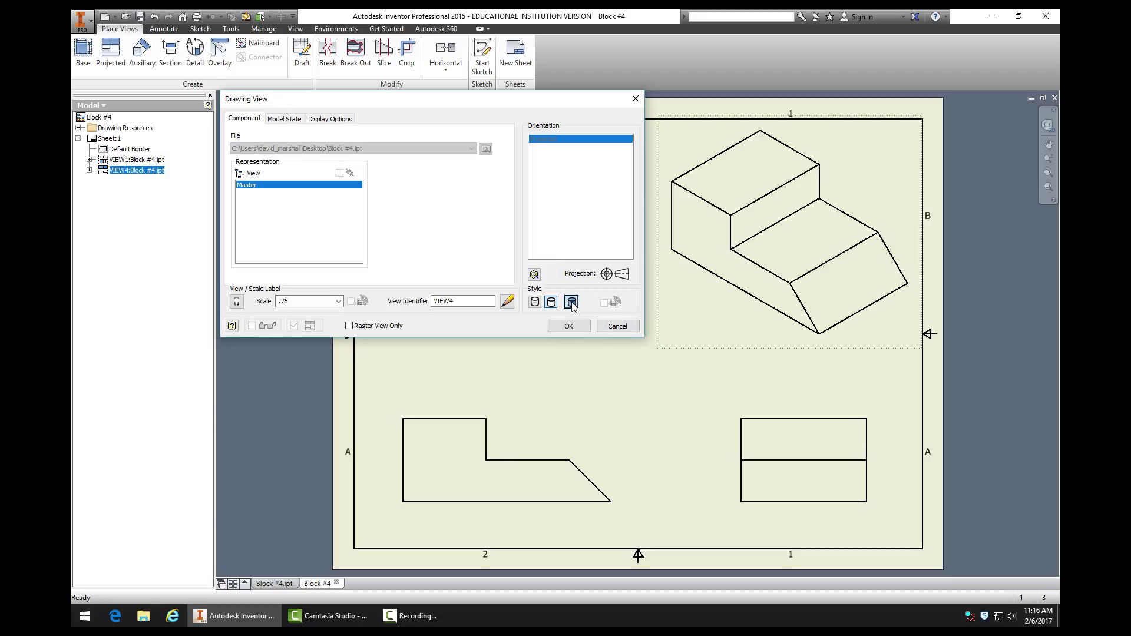
{"action": "left_click", "coordinate": [569, 327]}
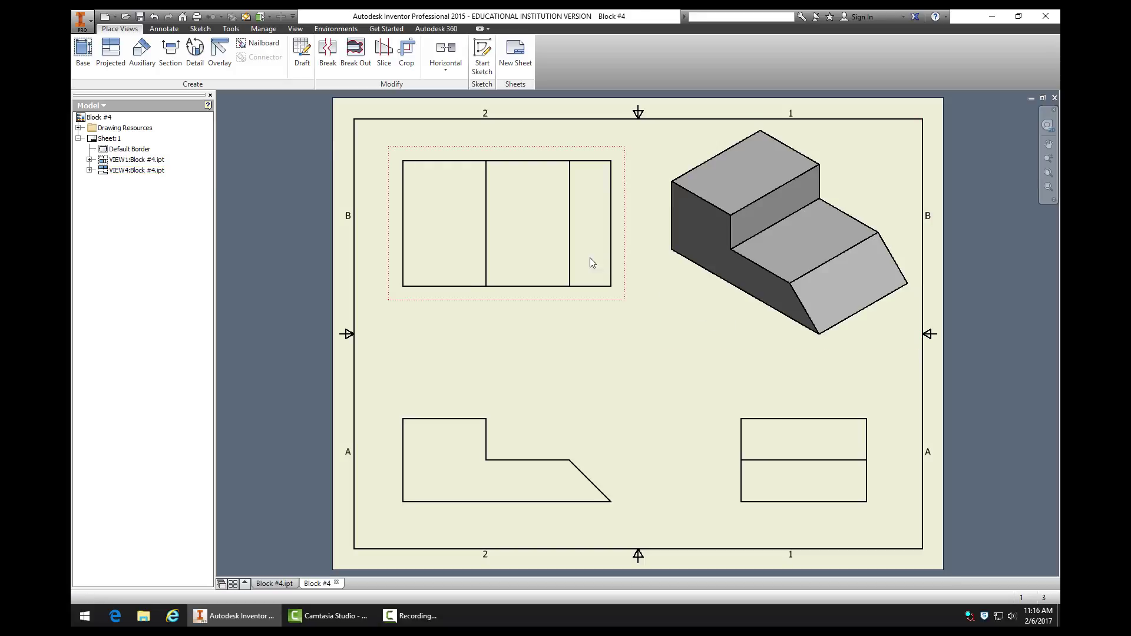
Add a 5.00 overall width dimension above the front view, turning off 'Edit dimension when created'
{"action": "left_click", "coordinate": [165, 29]}
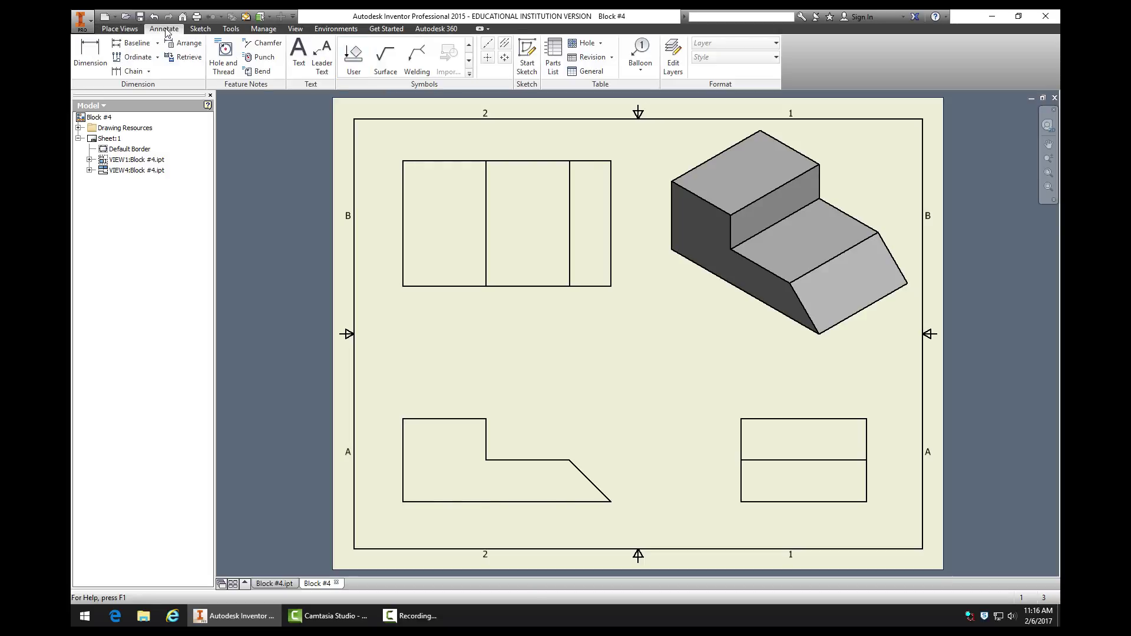
{"action": "left_click", "coordinate": [92, 54]}
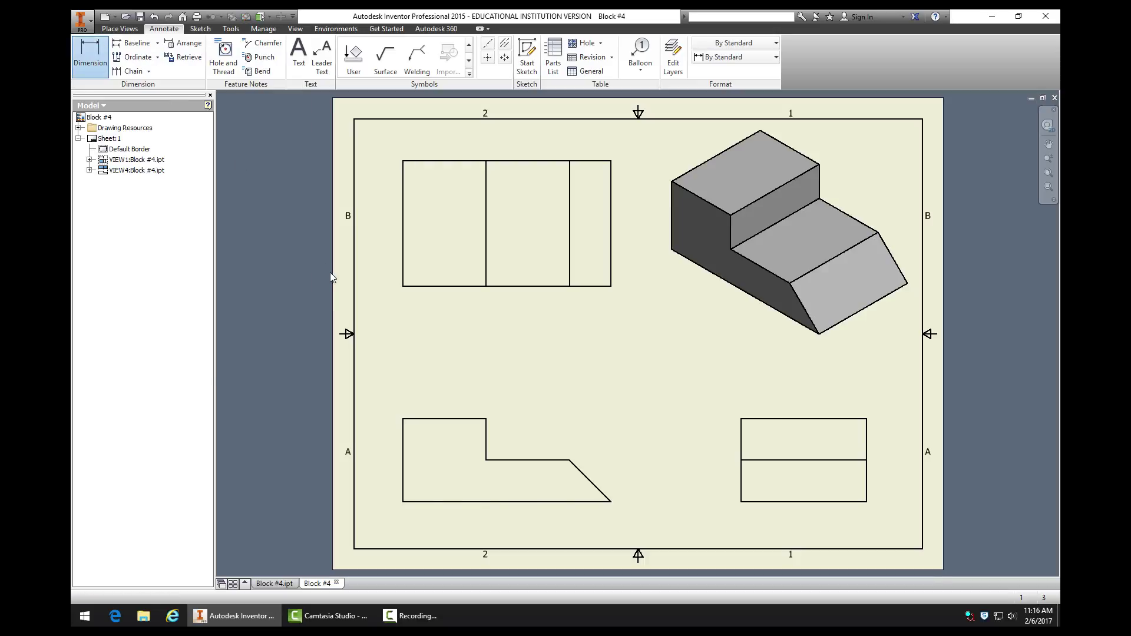
{"action": "left_click", "coordinate": [502, 501]}
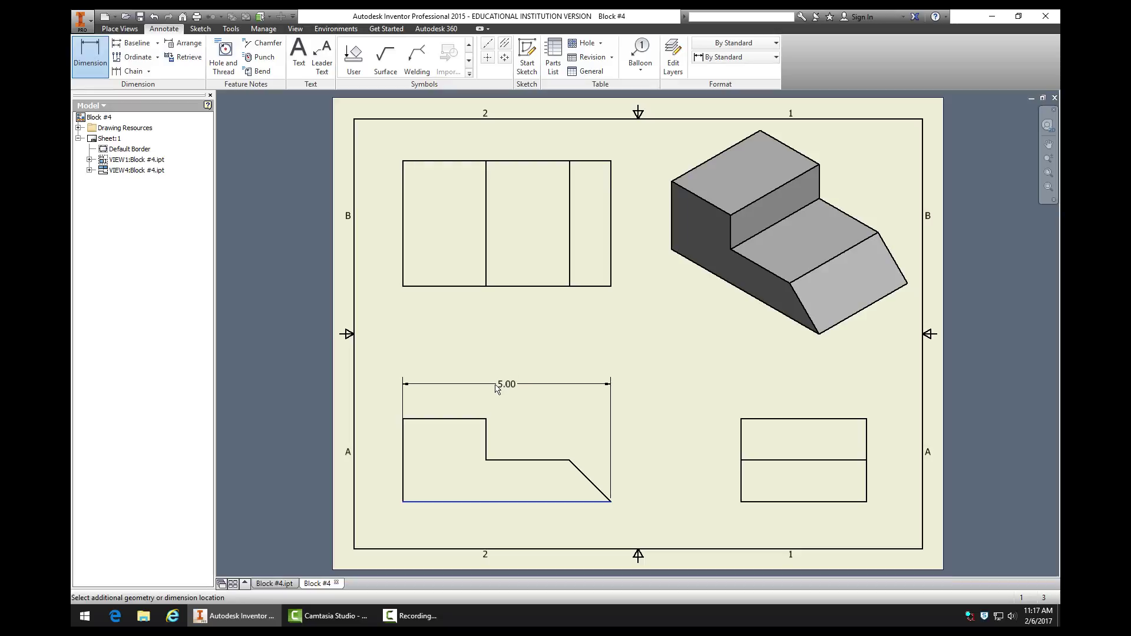
{"action": "left_click", "coordinate": [496, 388]}
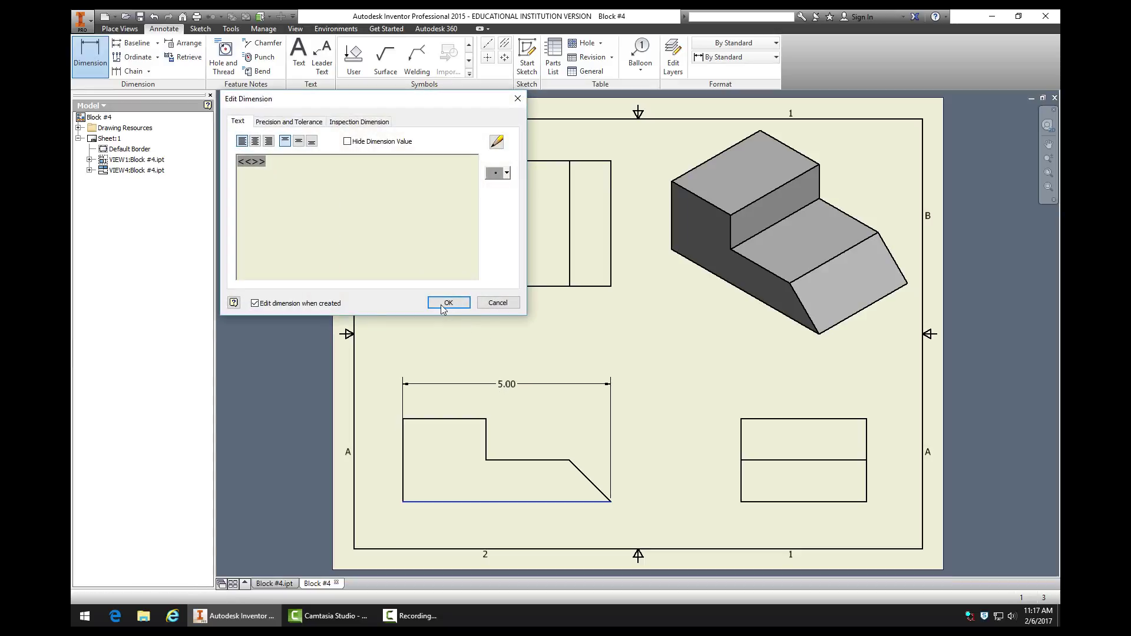
{"action": "left_click", "coordinate": [255, 304]}
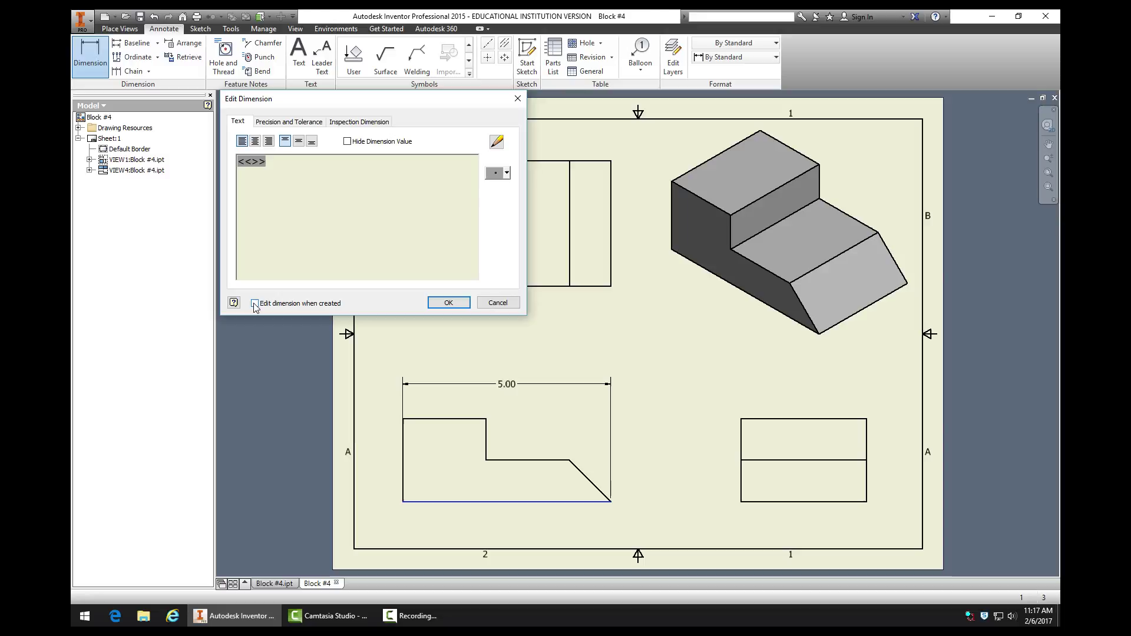
{"action": "left_click", "coordinate": [446, 302]}
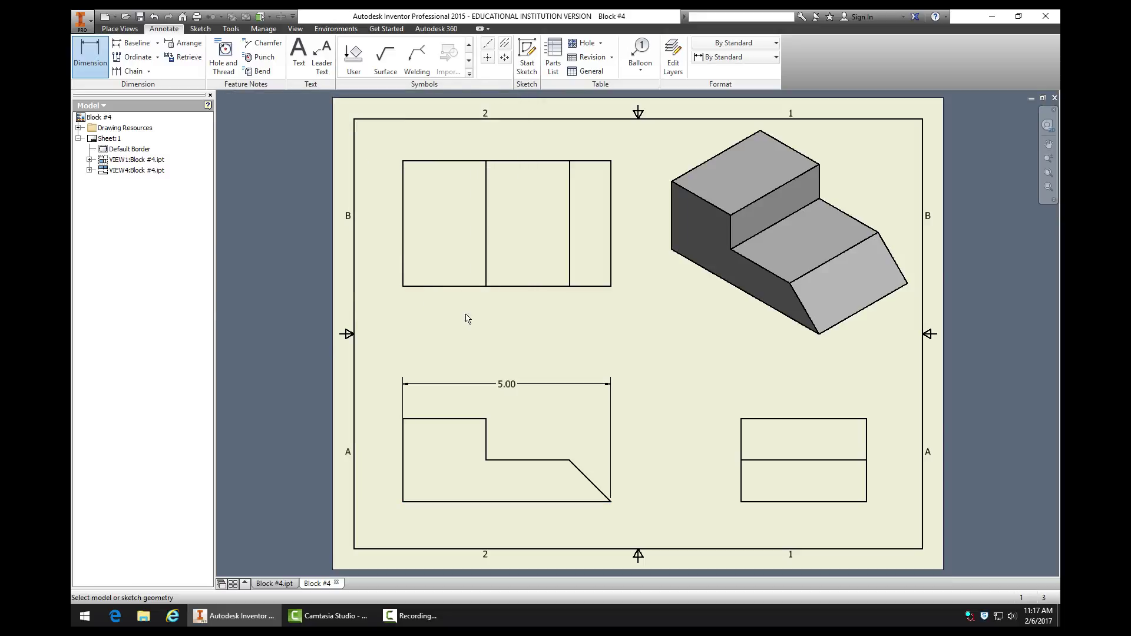
Dimension the top view's 3.00 depth on its right and the side view's 2.00 height on its left
{"action": "left_click", "coordinate": [612, 237]}
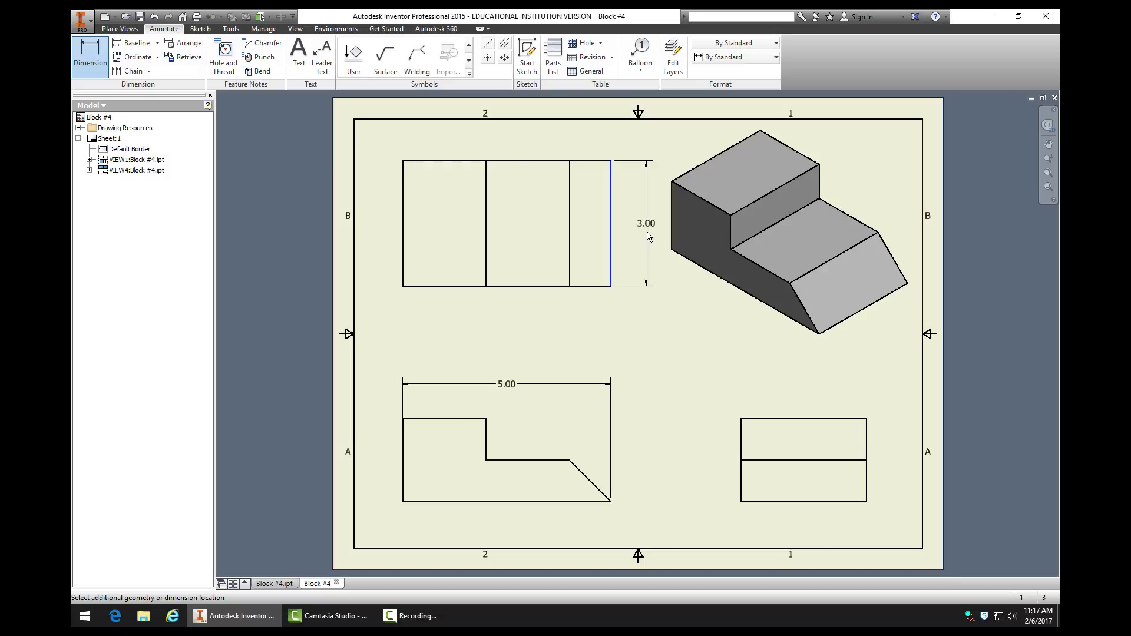
{"action": "left_click", "coordinate": [648, 236]}
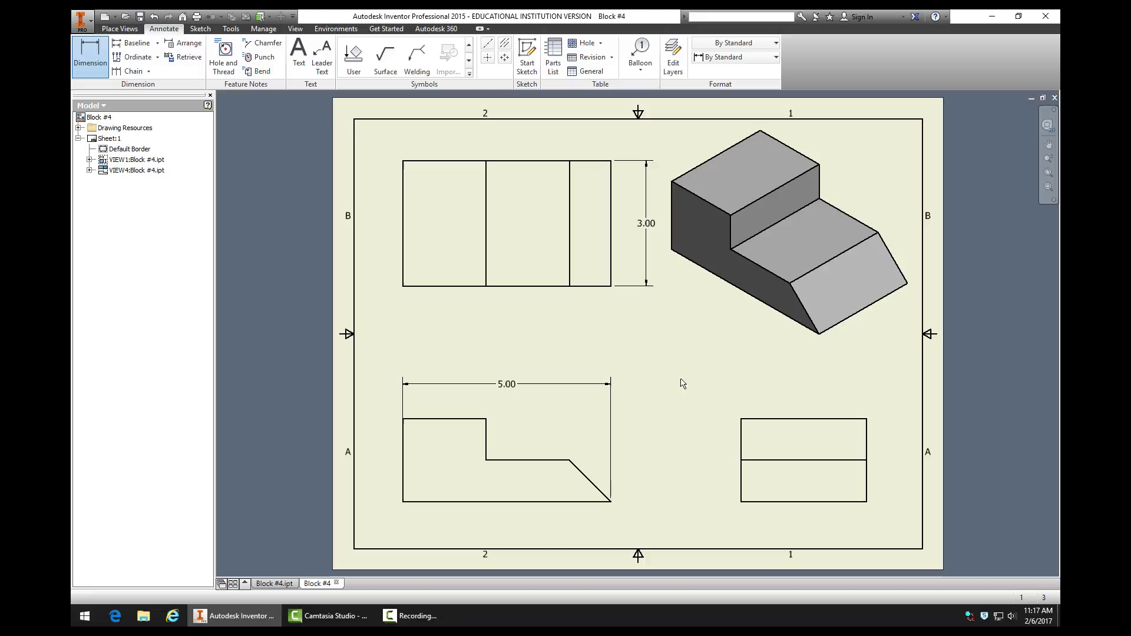
{"action": "left_click", "coordinate": [743, 420]}
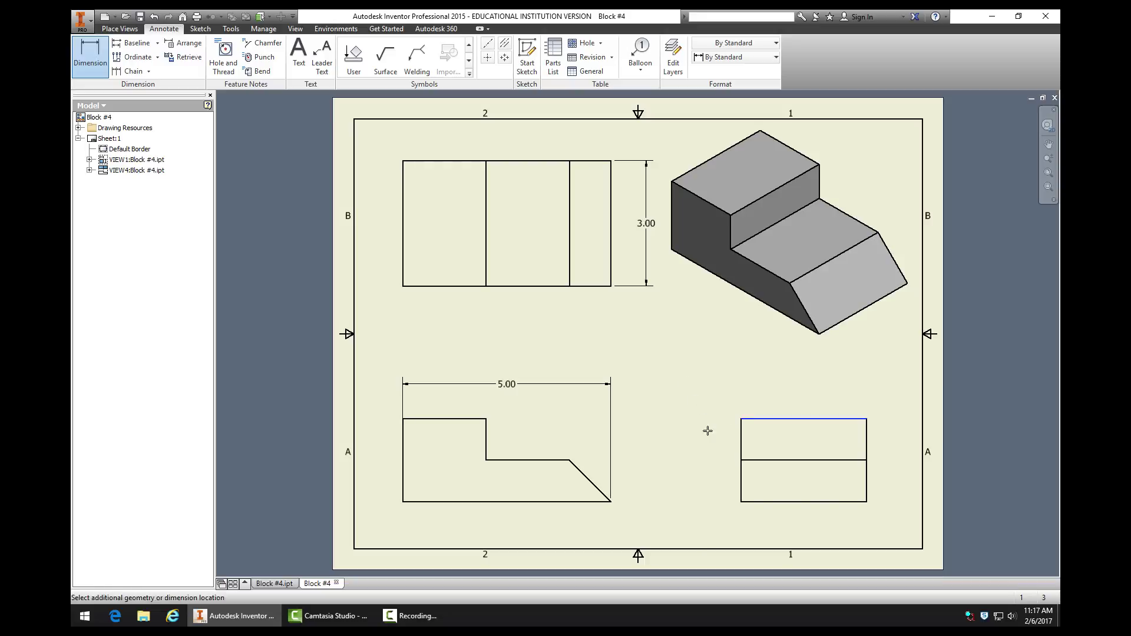
{"action": "left_click", "coordinate": [741, 502]}
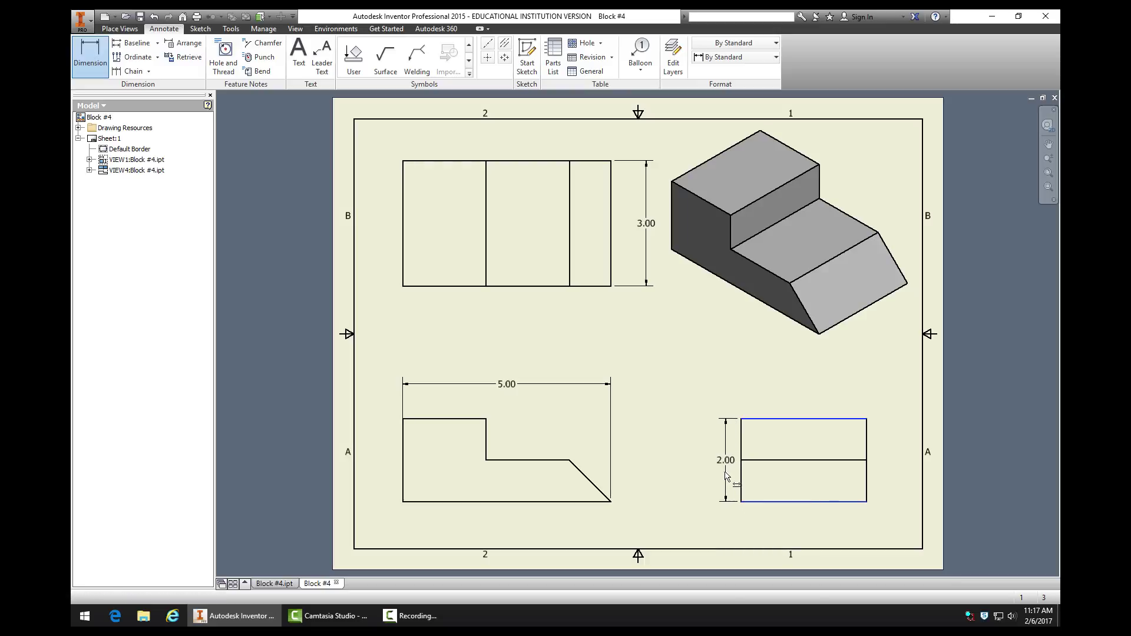
{"action": "left_click", "coordinate": [696, 471]}
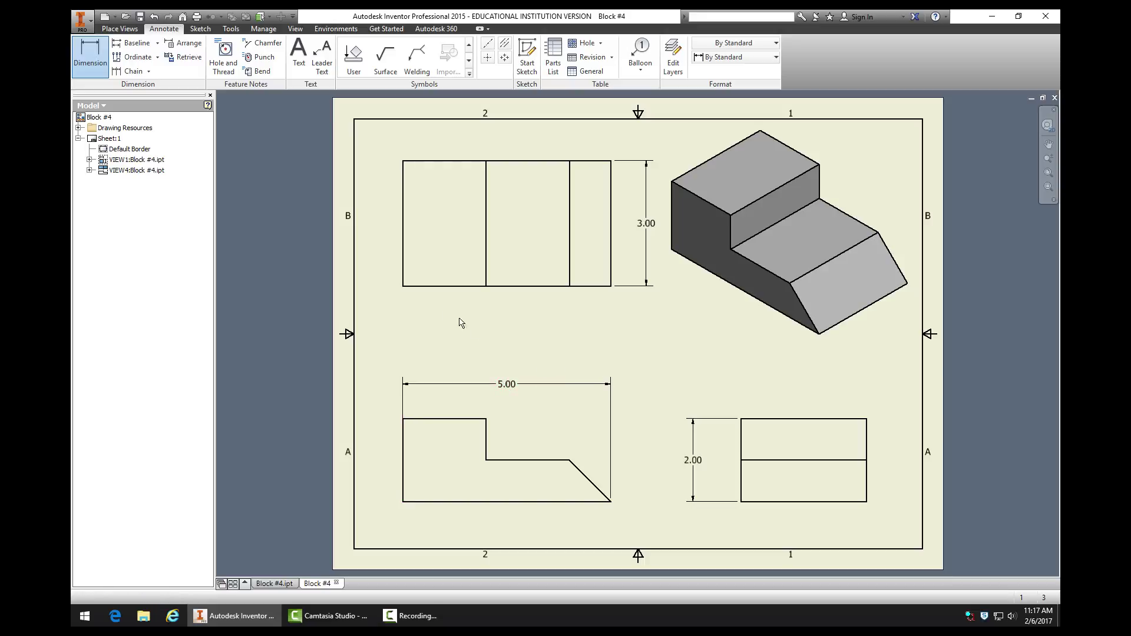
Add a 5.00 width dimension below the top view
{"action": "left_click", "coordinate": [413, 286]}
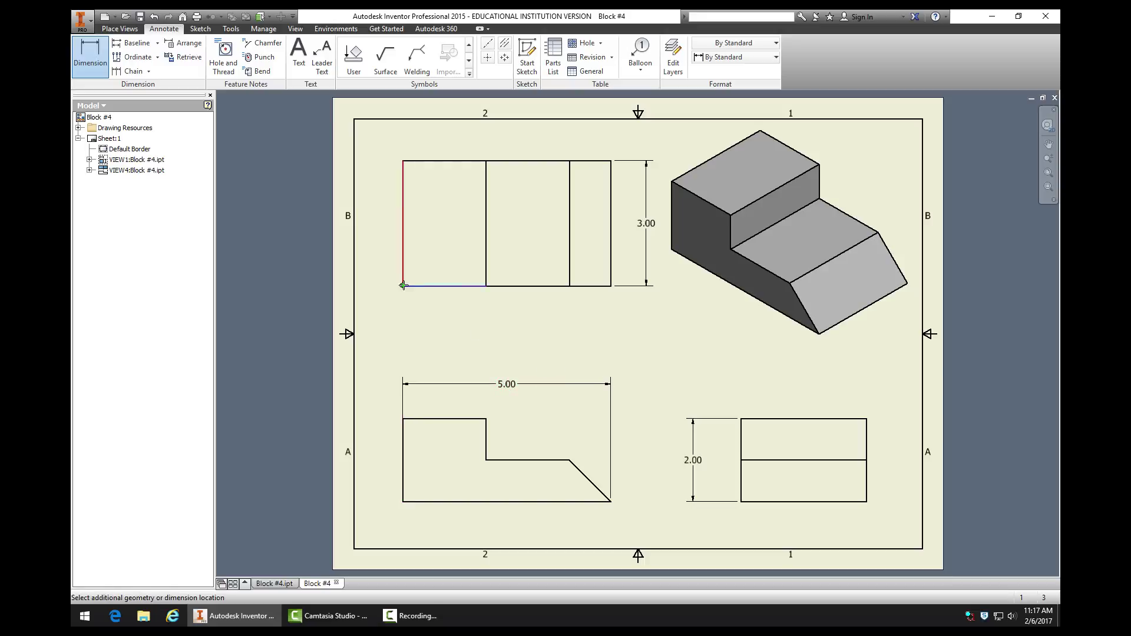
{"action": "left_click", "coordinate": [610, 279]}
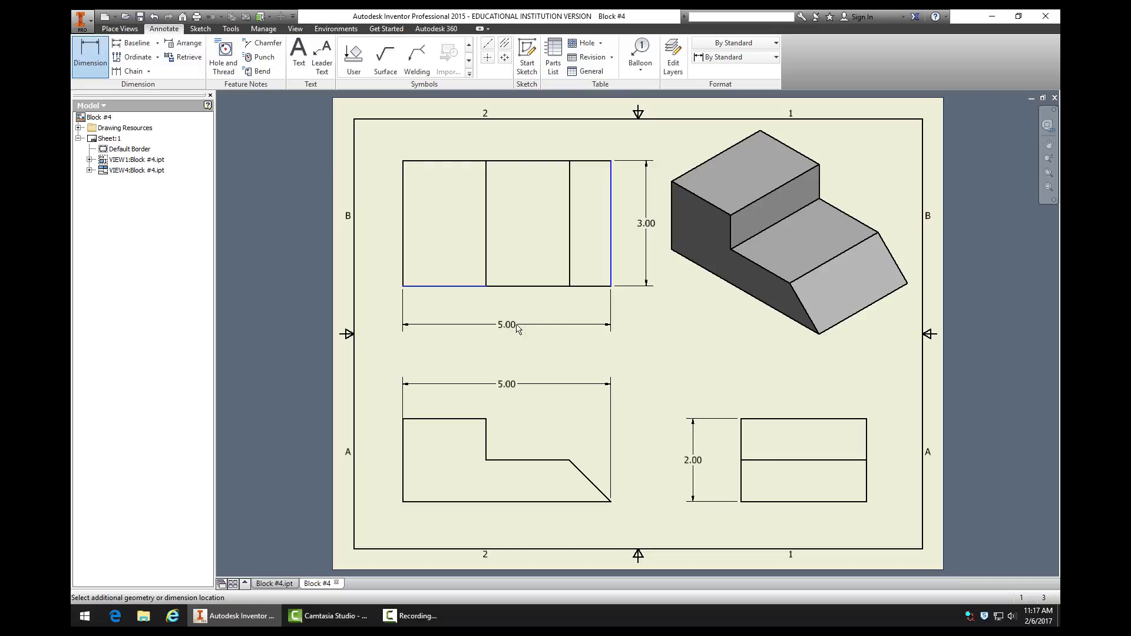
{"action": "left_click", "coordinate": [517, 329]}
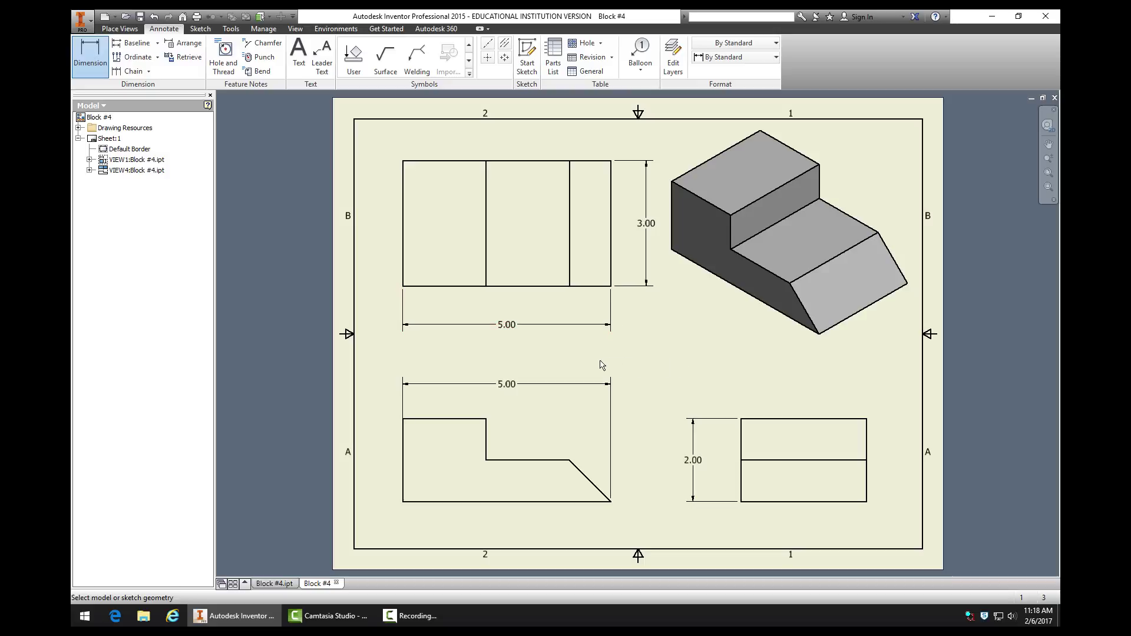
{"action": "key", "text": "Escape"}
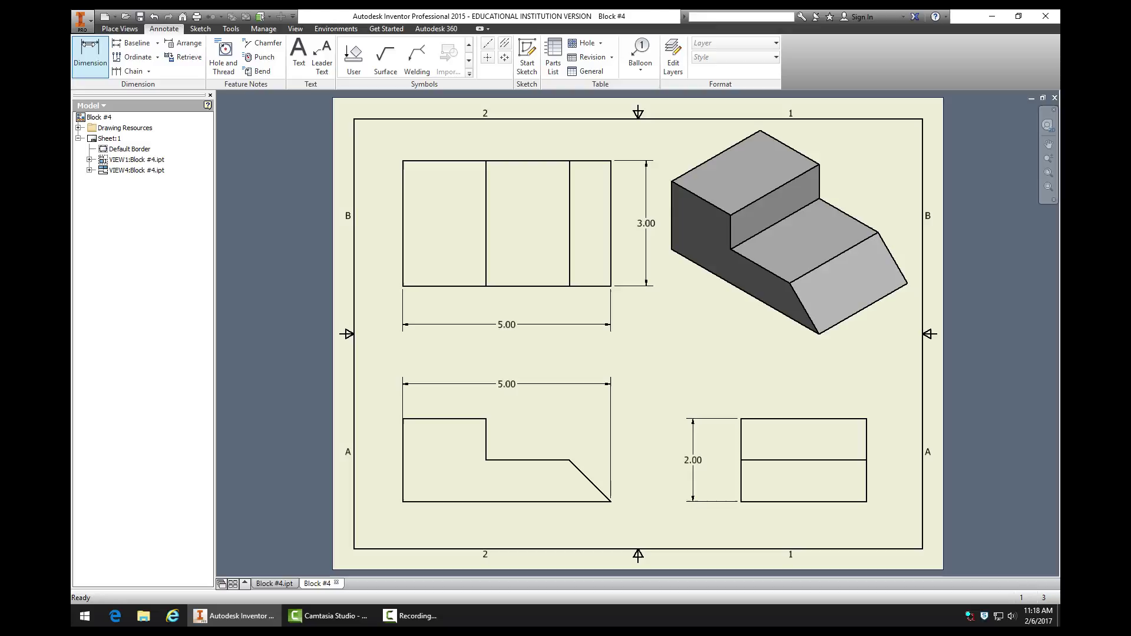
Delete that 5.00 dimension from under the top view
{"action": "left_click", "coordinate": [90, 53]}
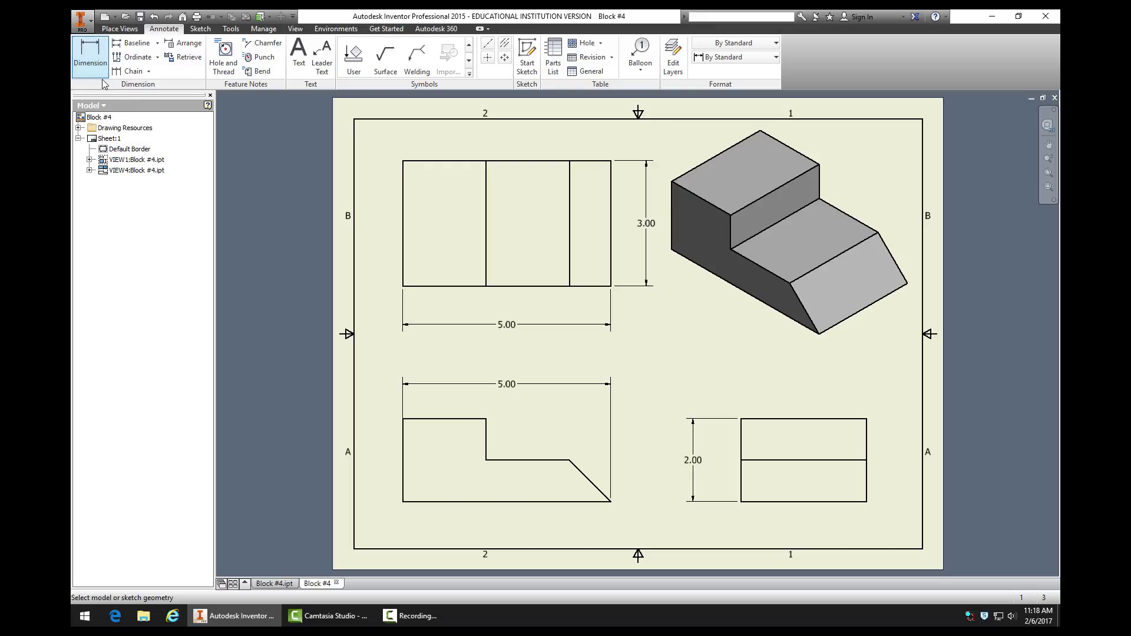
{"action": "key", "text": "Escape"}
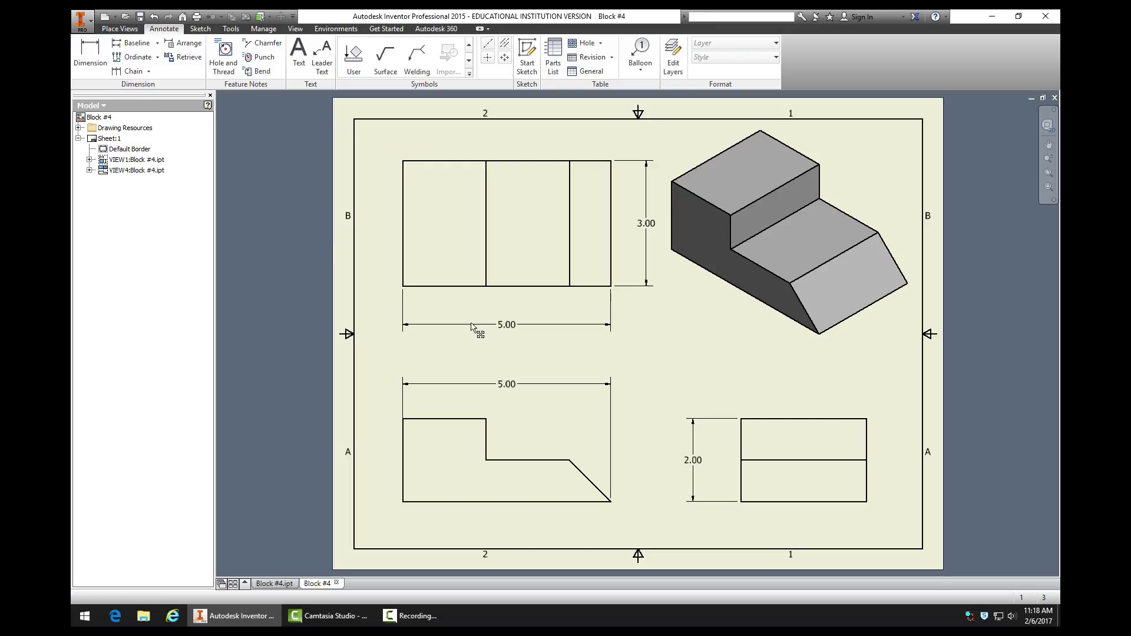
{"action": "right_click", "coordinate": [504, 325]}
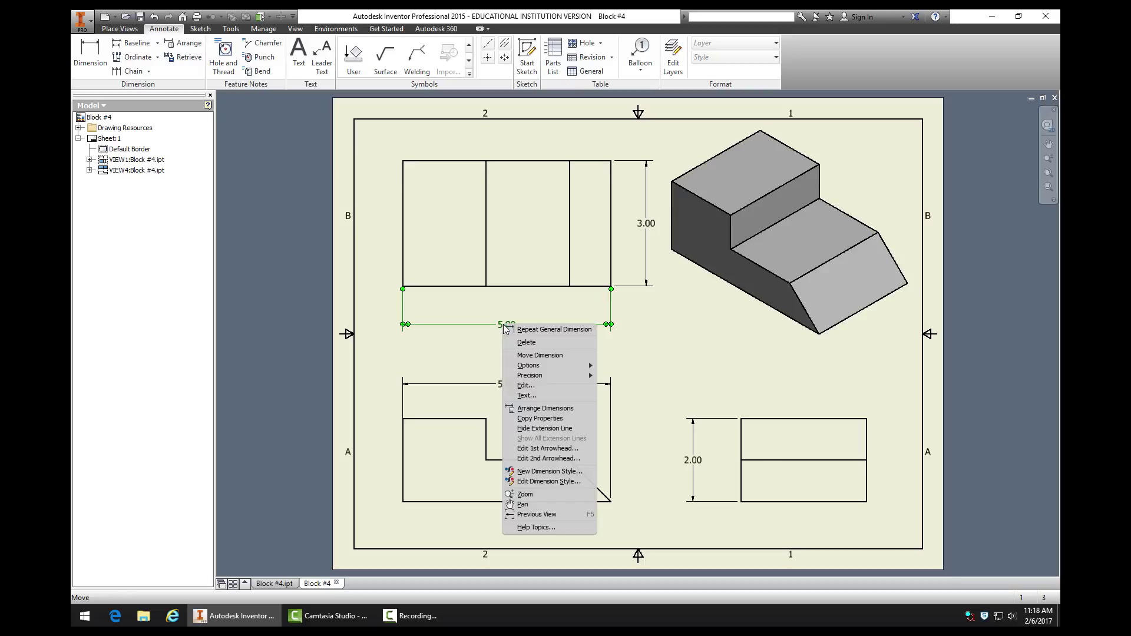
{"action": "left_click", "coordinate": [529, 346]}
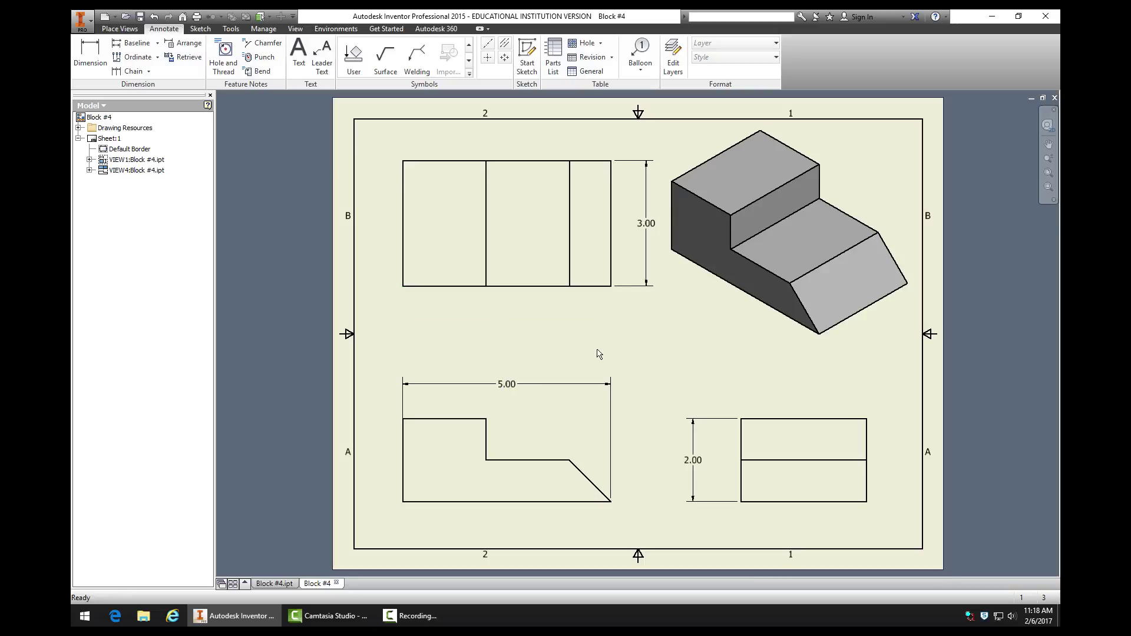
{"action": "left_click", "coordinate": [786, 420]}
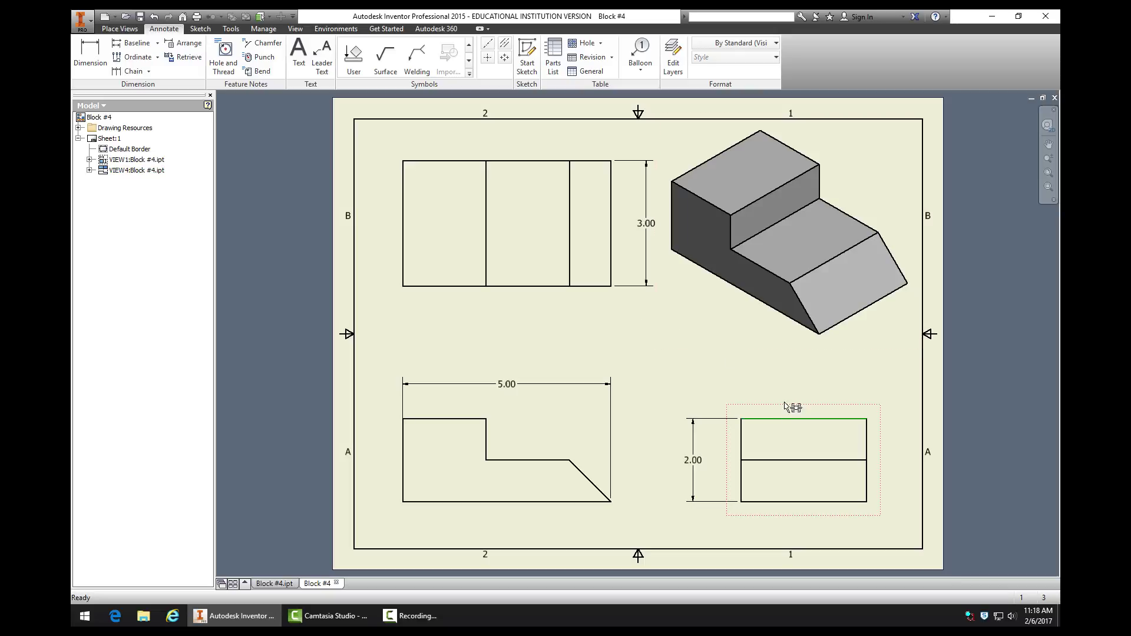
{"action": "left_click", "coordinate": [90, 53]}
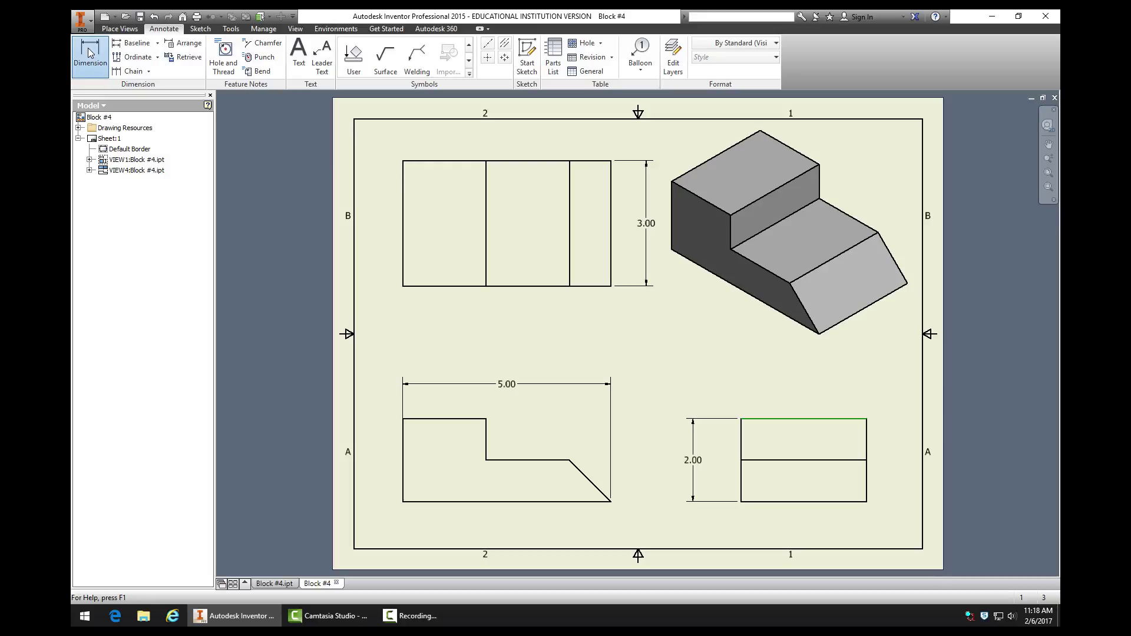
{"action": "left_click", "coordinate": [785, 417]}
{"action": "left_click", "coordinate": [791, 386]}
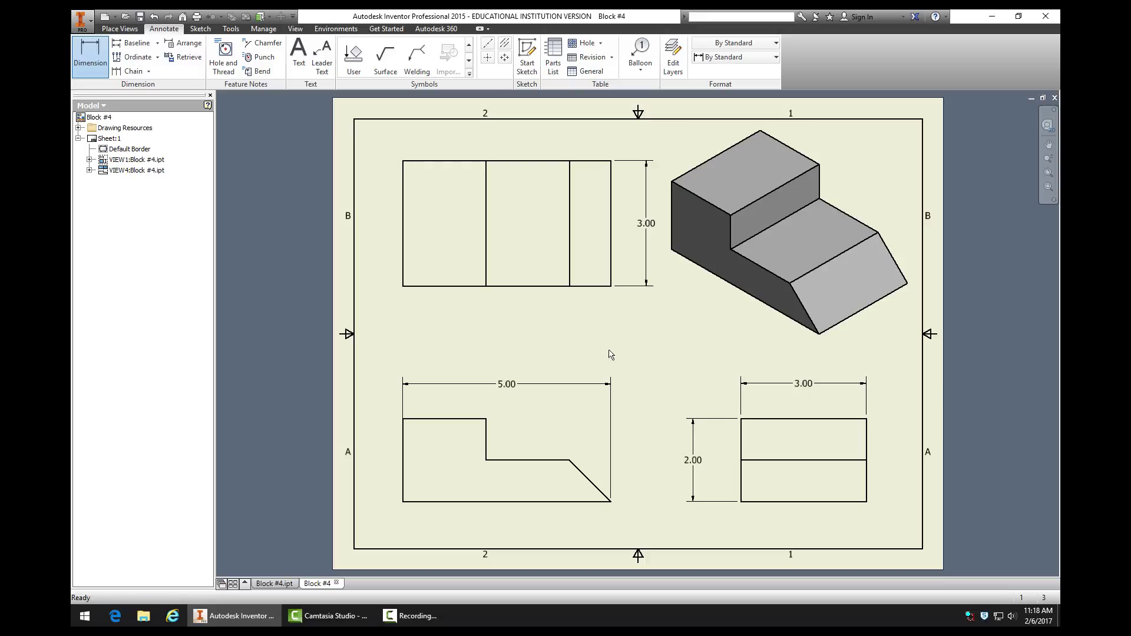
{"action": "key", "text": "Escape"}
{"action": "right_click", "coordinate": [803, 384]}
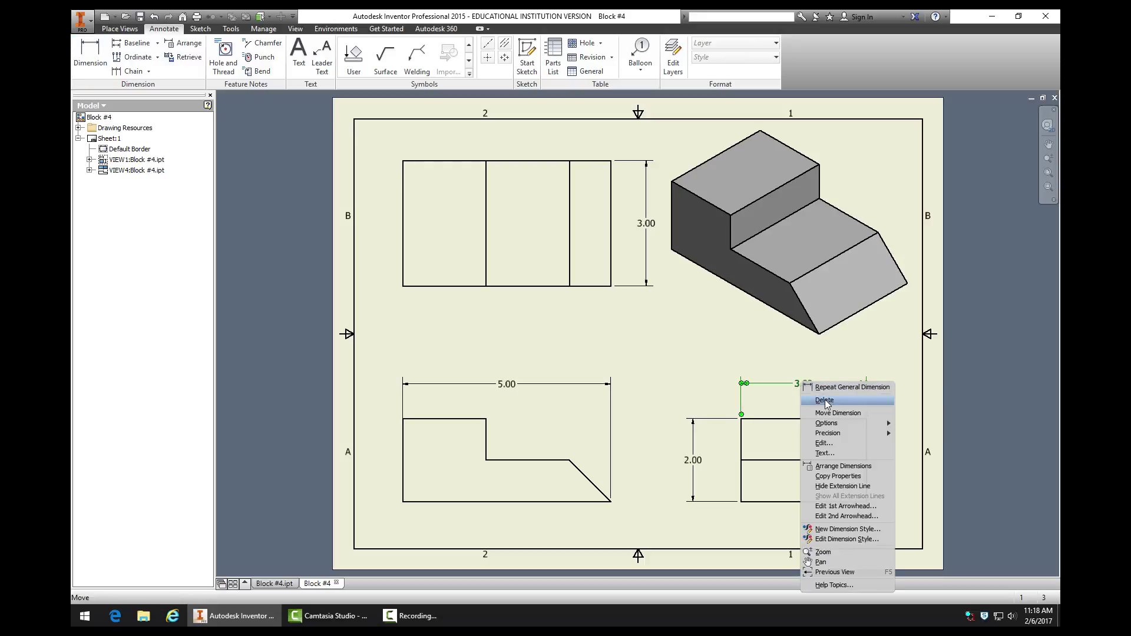
{"action": "left_click", "coordinate": [825, 399]}
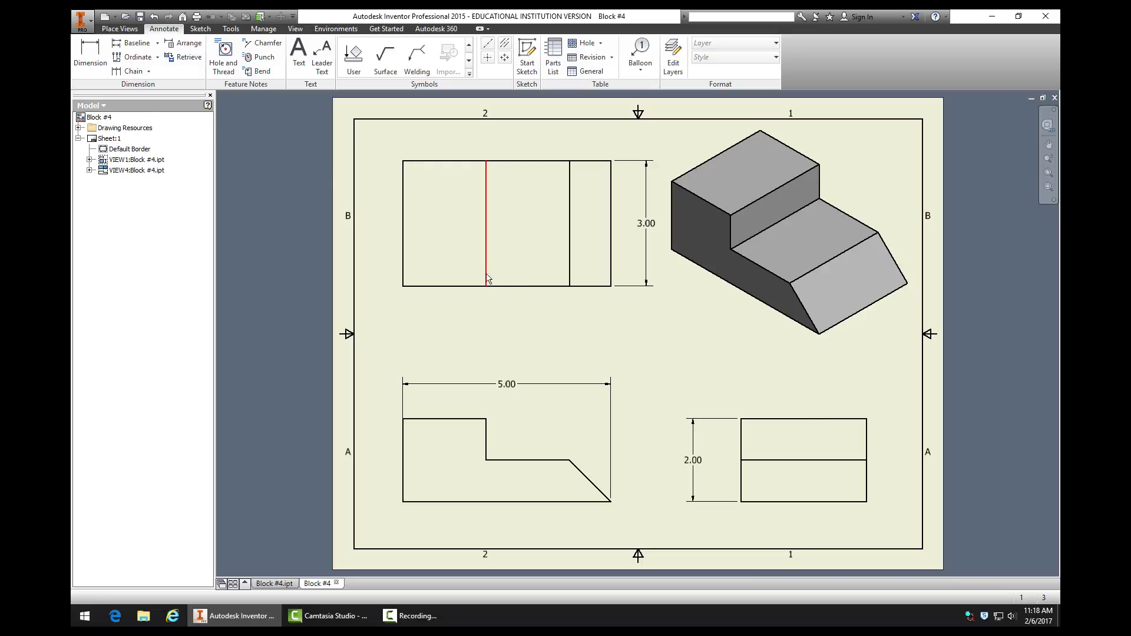
Add two aligned 2.00 dimensions above the front view's tall step and lower step
{"action": "left_click", "coordinate": [90, 50]}
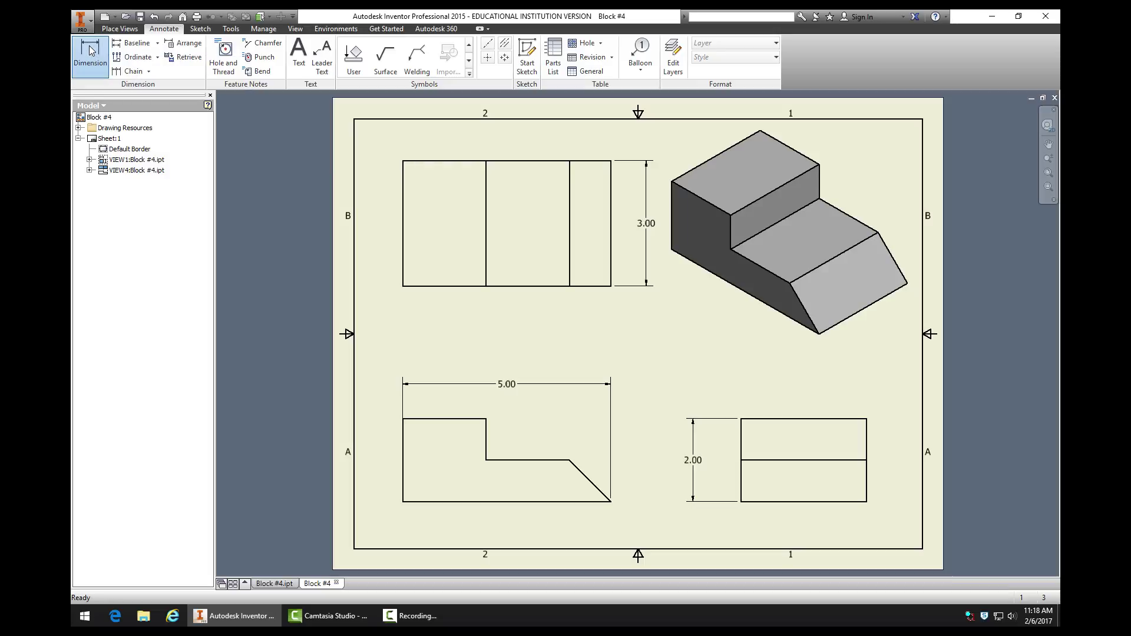
{"action": "left_click", "coordinate": [447, 420]}
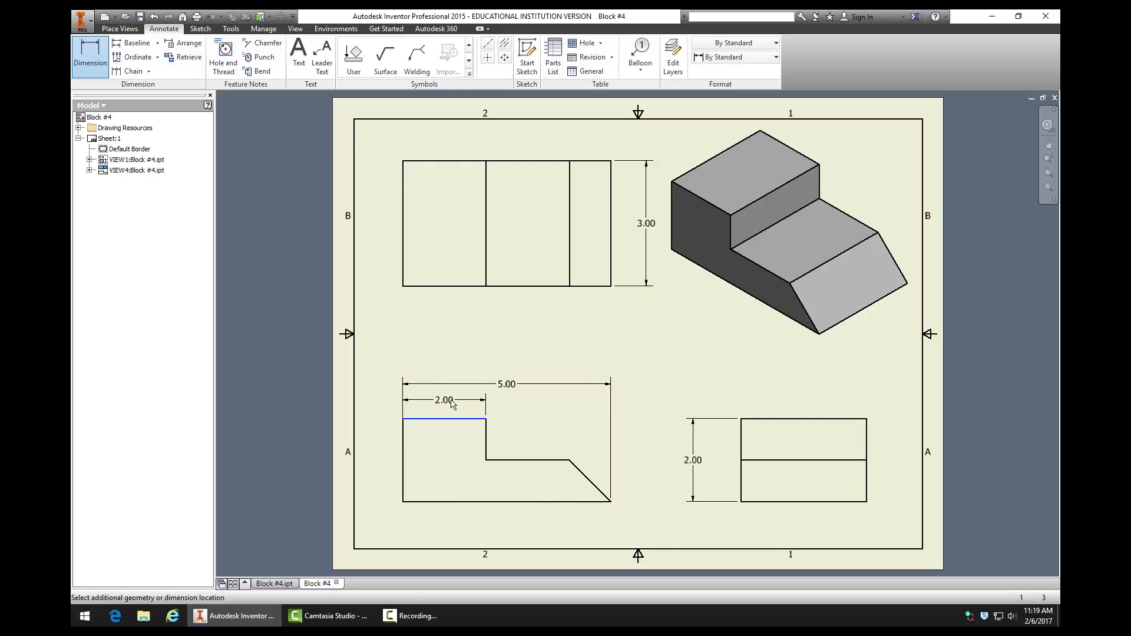
{"action": "left_click", "coordinate": [452, 404]}
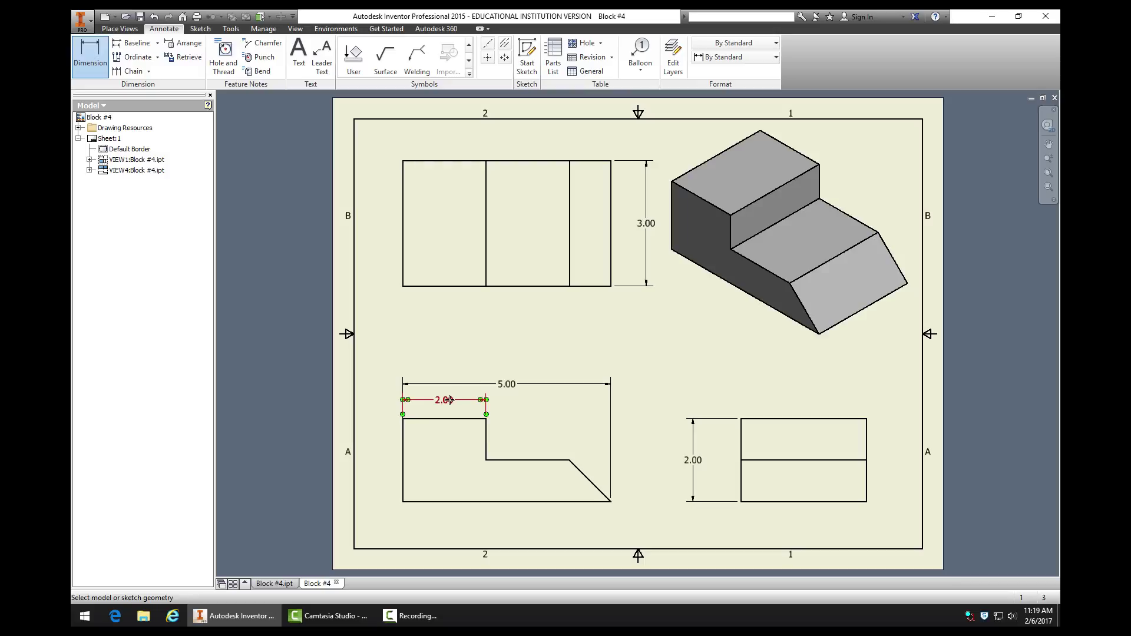
{"action": "left_click", "coordinate": [538, 461]}
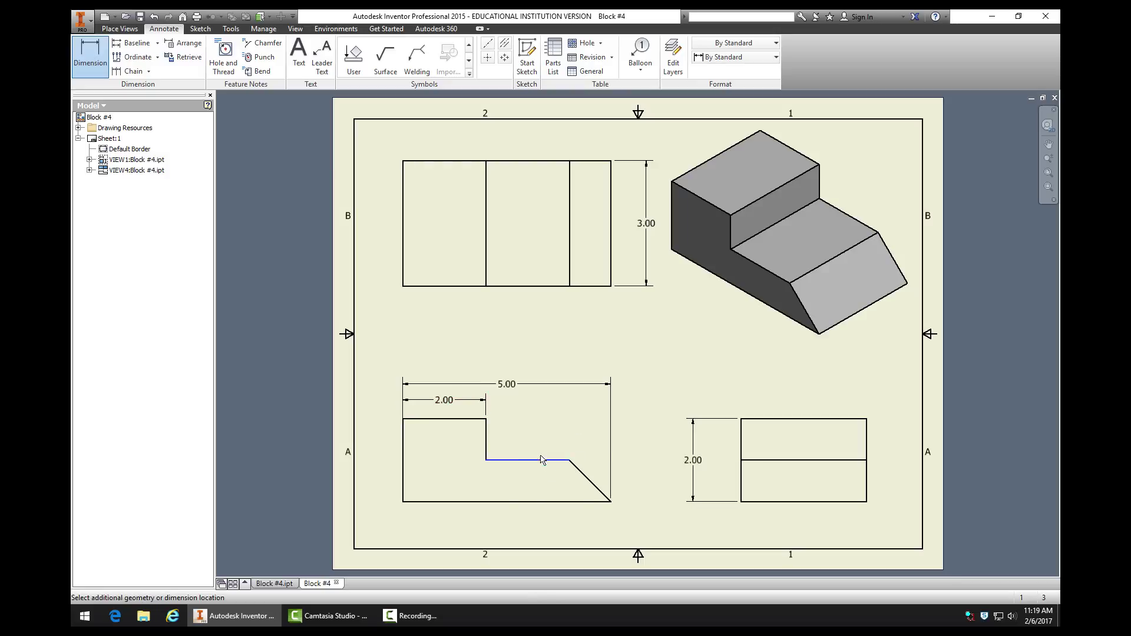
{"action": "left_click", "coordinate": [539, 439]}
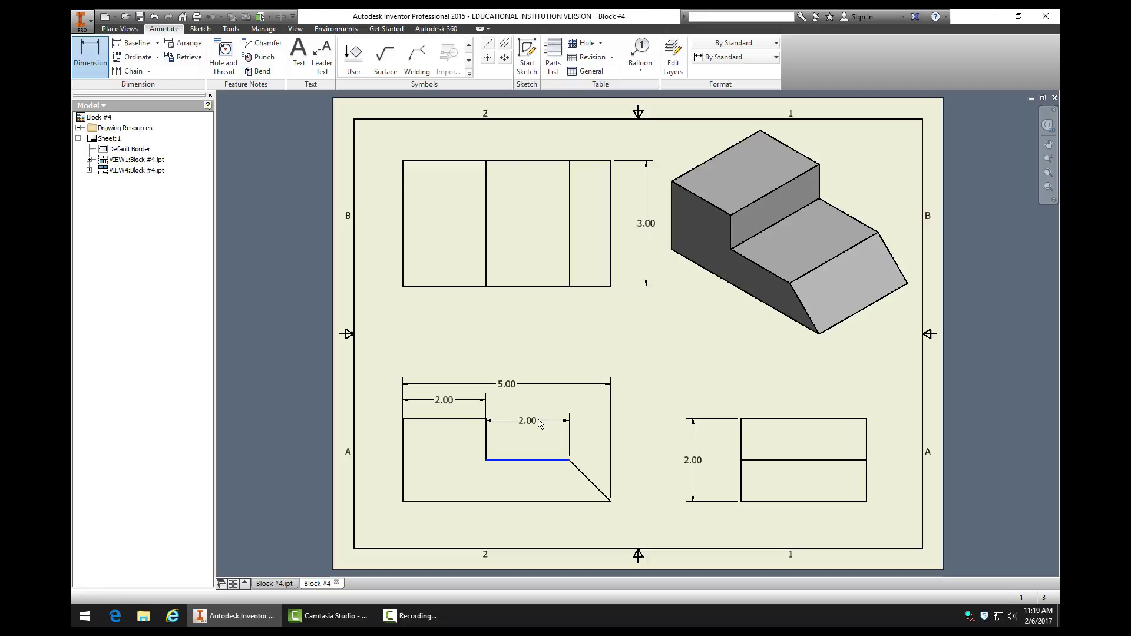
{"action": "left_click_drag", "start_coordinate": [539, 423], "coordinate": [538, 403]}
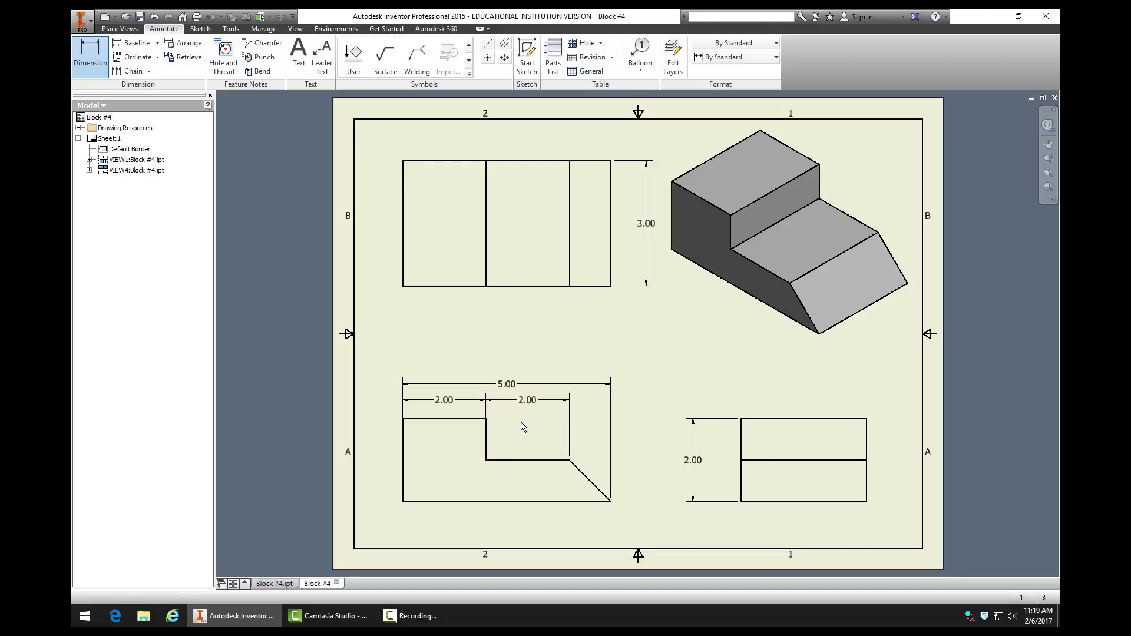
Dimension the vertical drop between the two steps in the front view as 1.00
{"action": "left_click", "coordinate": [487, 451]}
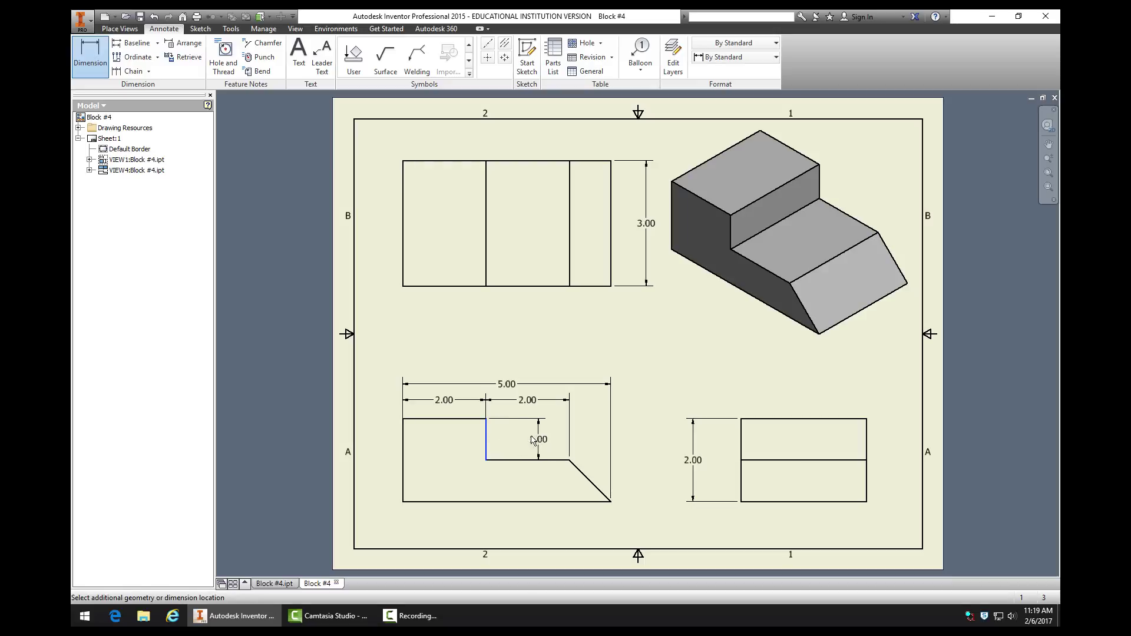
{"action": "left_click", "coordinate": [485, 440]}
{"action": "left_click", "coordinate": [530, 441]}
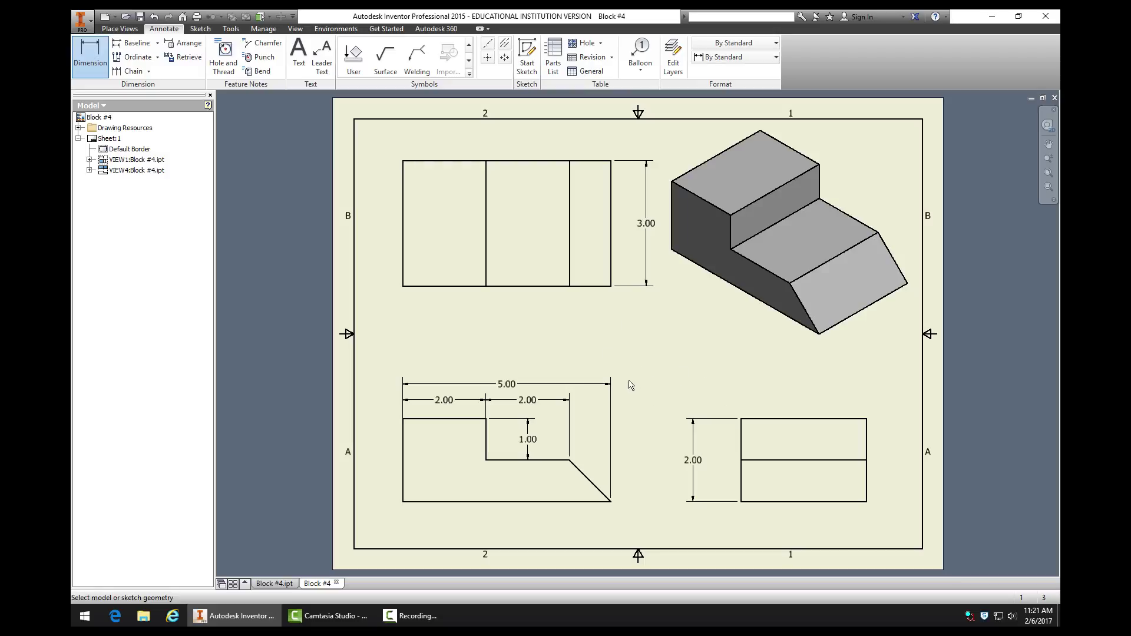
Add a text note below the front view with the teacher's name, Period #1 and Block #4
{"action": "left_click", "coordinate": [301, 54]}
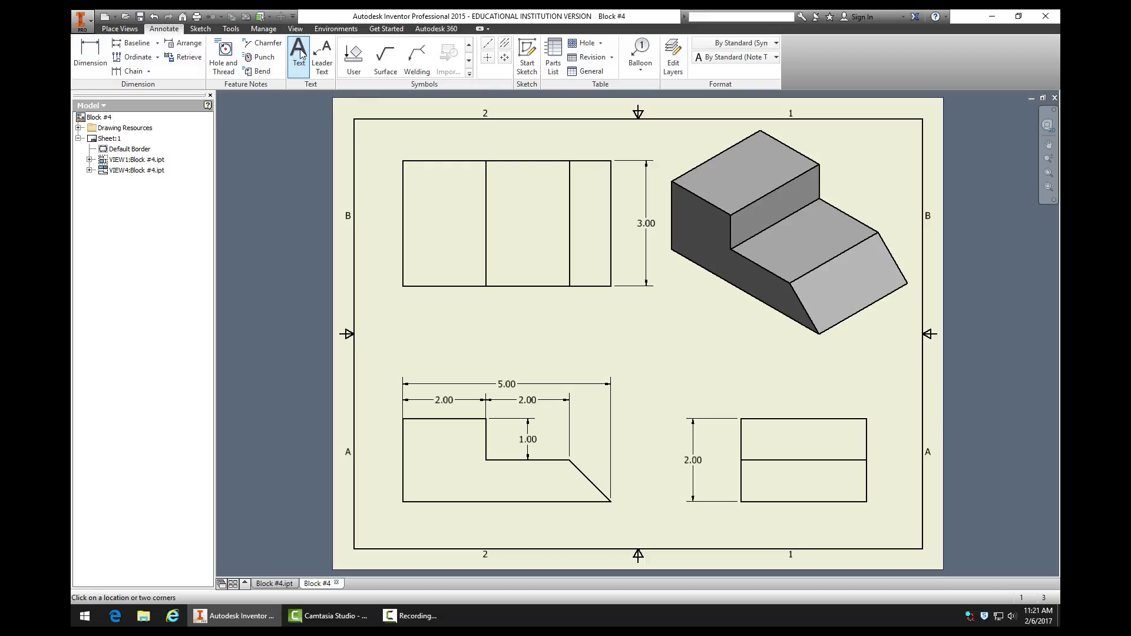
{"action": "left_click", "coordinate": [402, 519]}
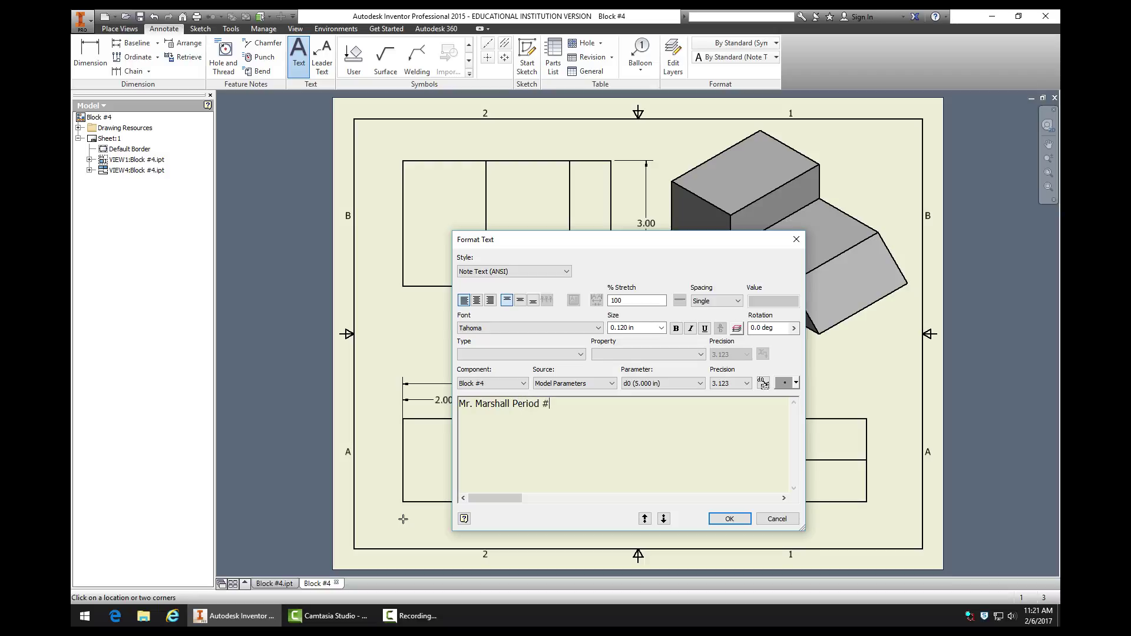
{"action": "type", "text": "Block #4"}
{"action": "left_click", "coordinate": [738, 516]}
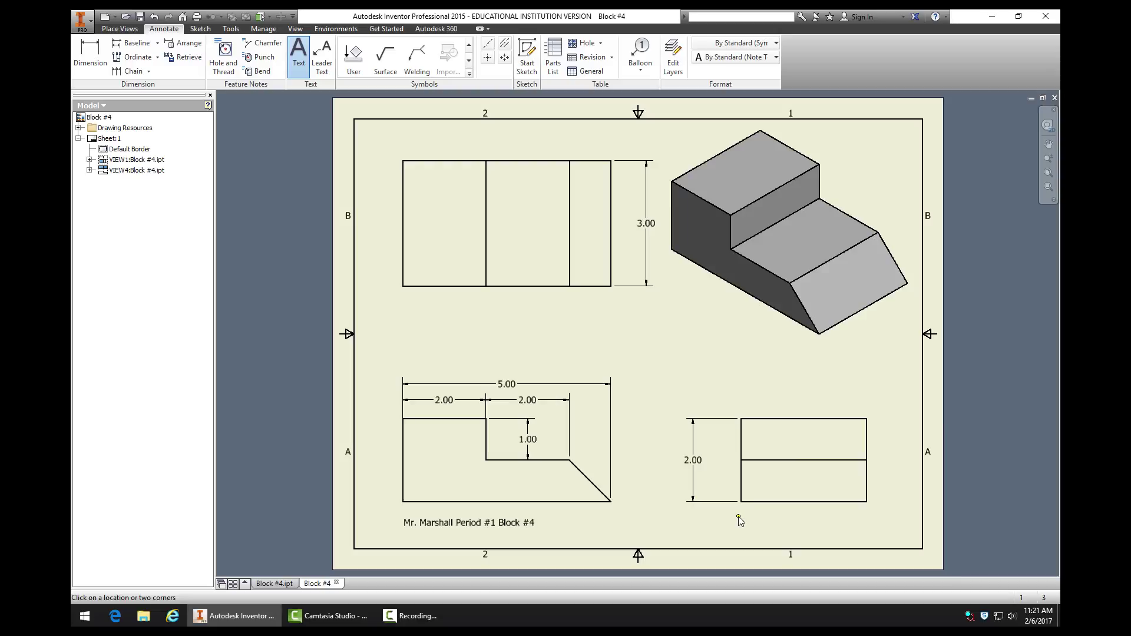